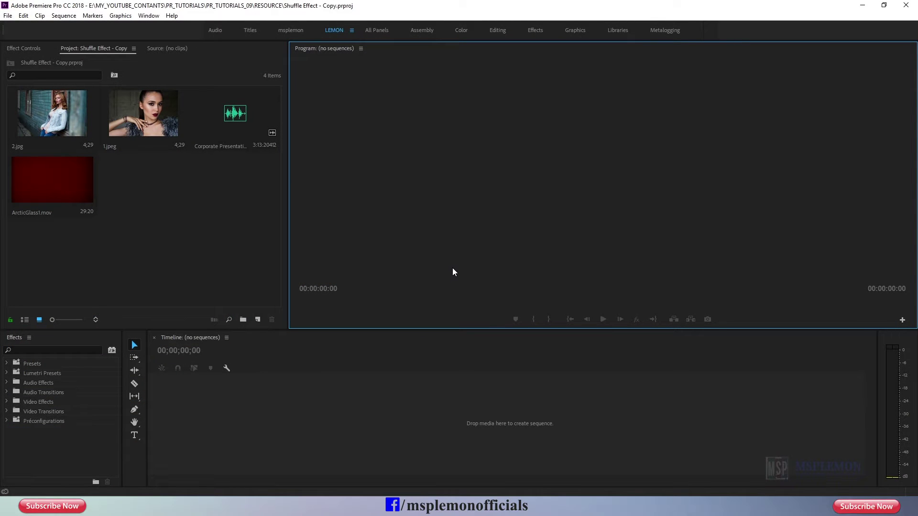
Review the imported 2.jpeg and 1.jpeg photos, background music and ArcticGlass1.mov in the project bin.
left_click(81, 124)
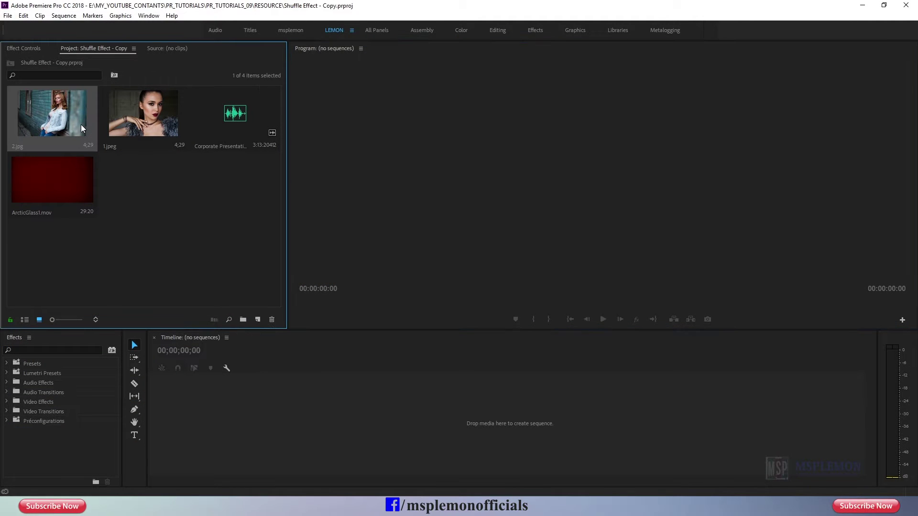
left_click(131, 118)
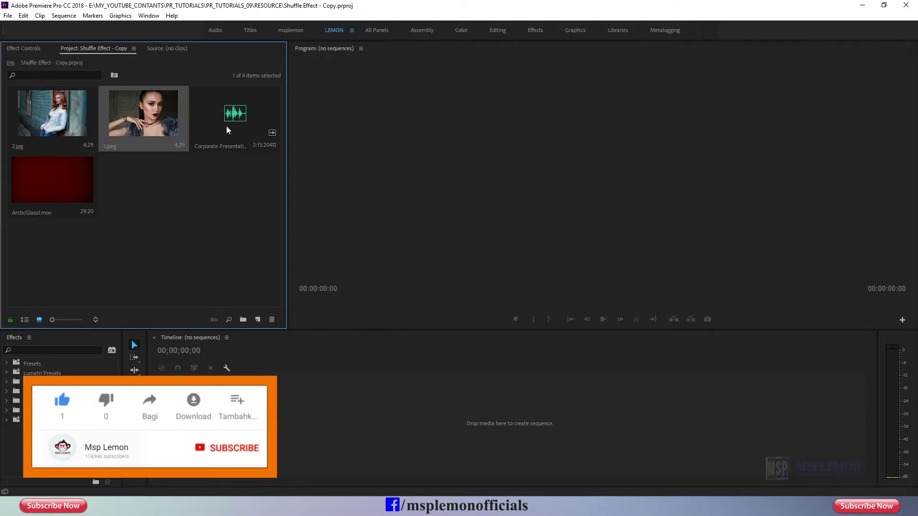
left_click(227, 126)
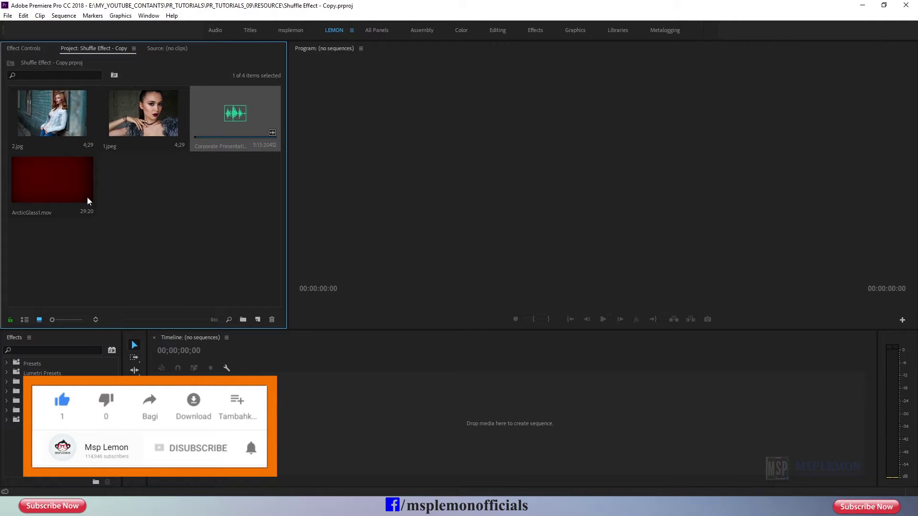
left_click(74, 189)
left_click(149, 197)
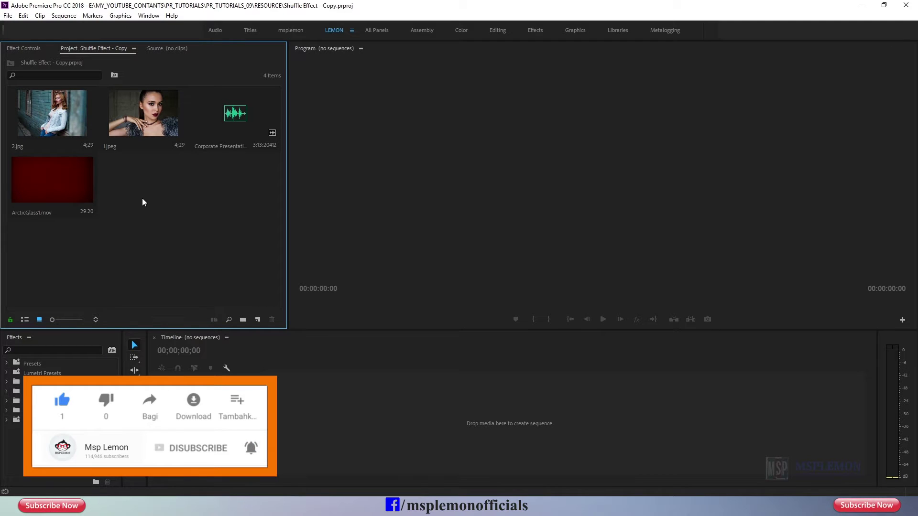
Create a new sequence from the HDV 1080p25 preset named image_01.
left_click(257, 320)
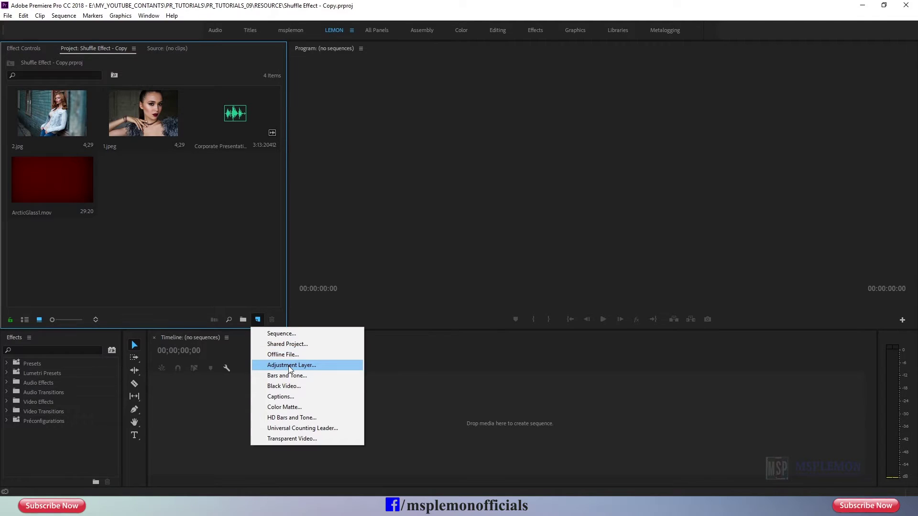
left_click(291, 334)
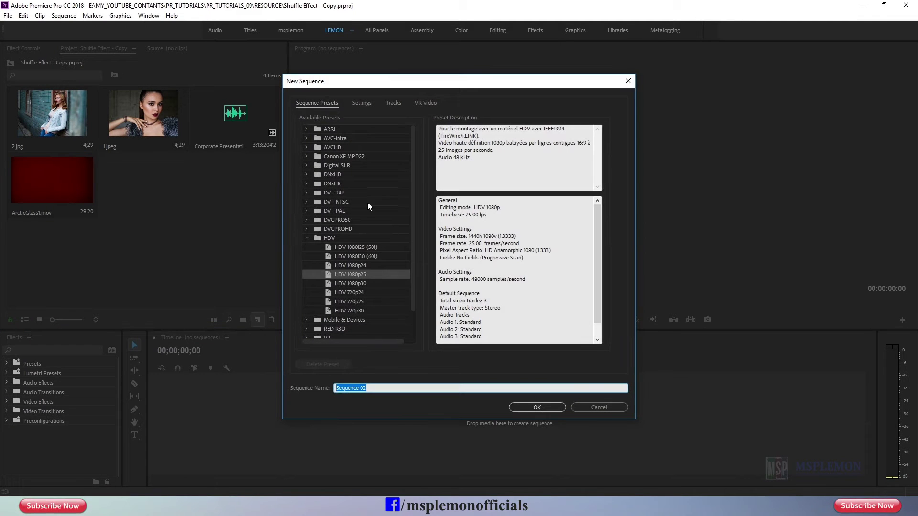
left_click(329, 239)
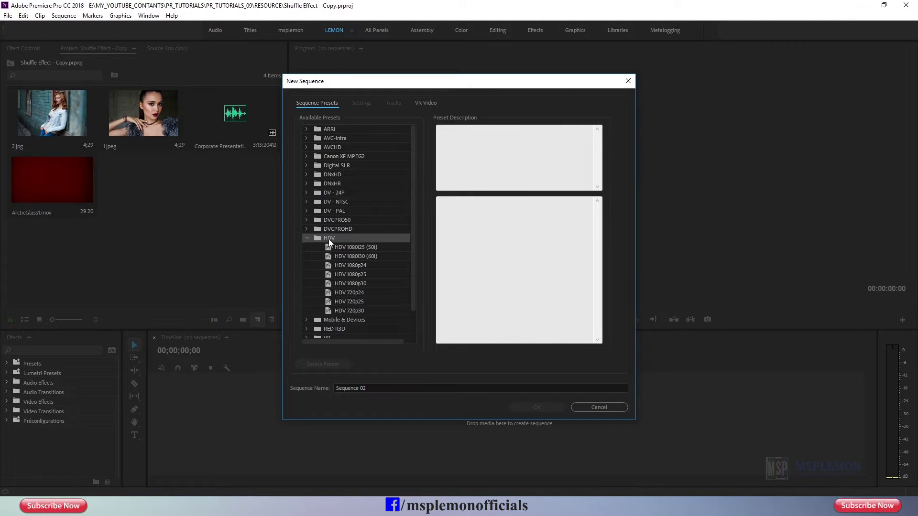
left_click(359, 274)
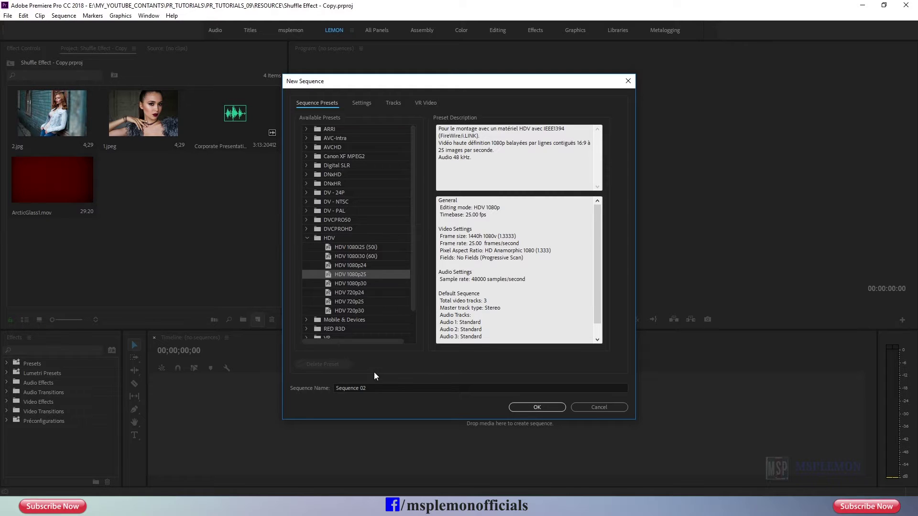
left_click(390, 388)
type("image_01")
left_click(527, 408)
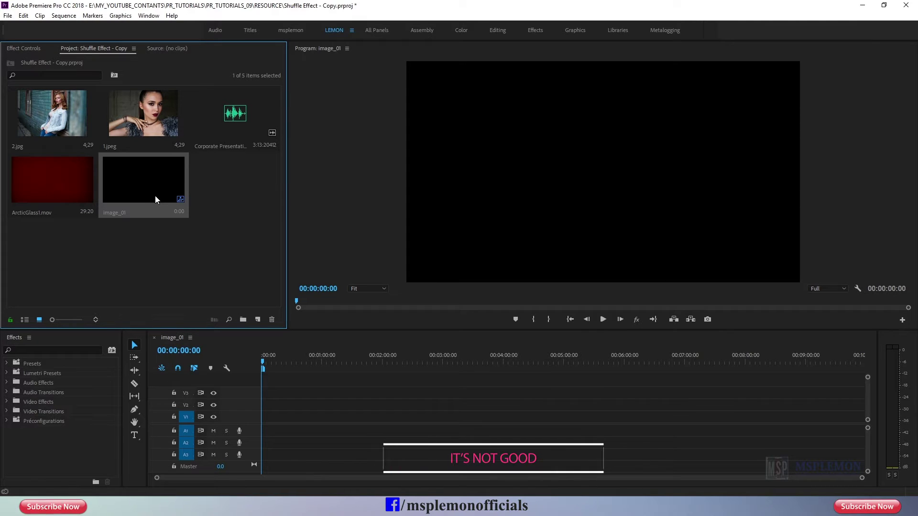
Place the 2.jpg photo on video track V1 of image_01.
left_click(60, 120)
left_click_drag(60, 120, 260, 421)
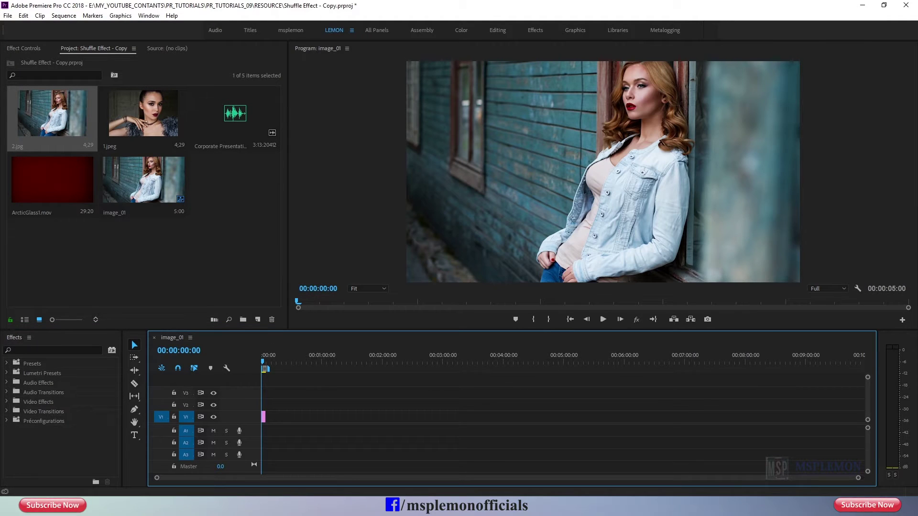
left_click_drag(857, 478, 227, 478)
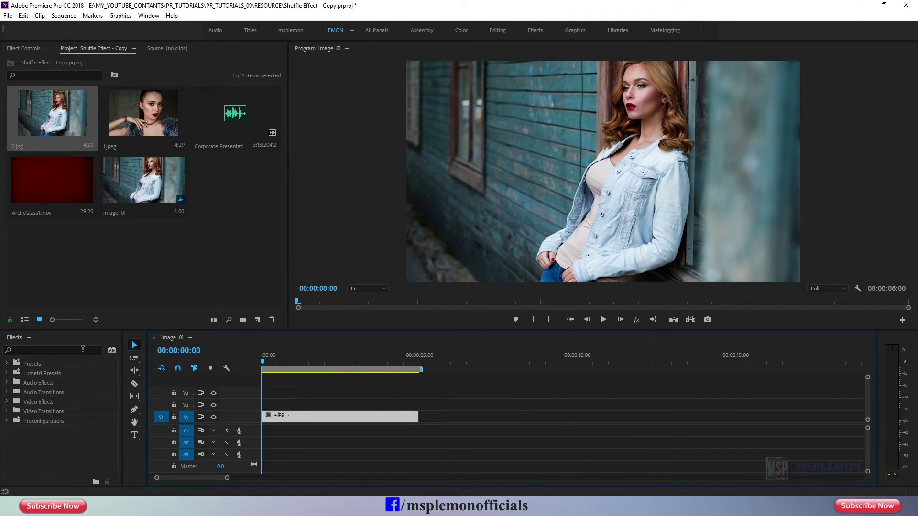
Apply the Transform effect to the 2.jpg clip and show its Effect Controls.
left_click(57, 350)
type("TRANSFOR")
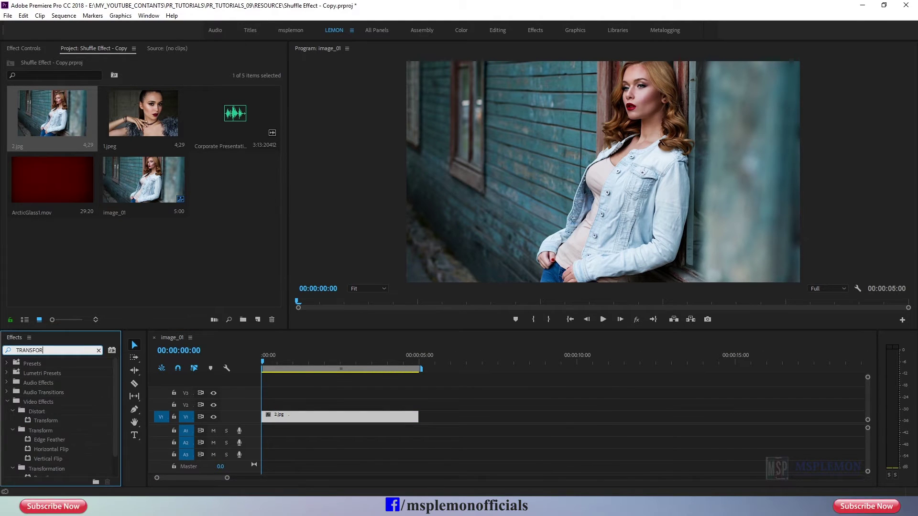
left_click_drag(47, 420, 268, 420)
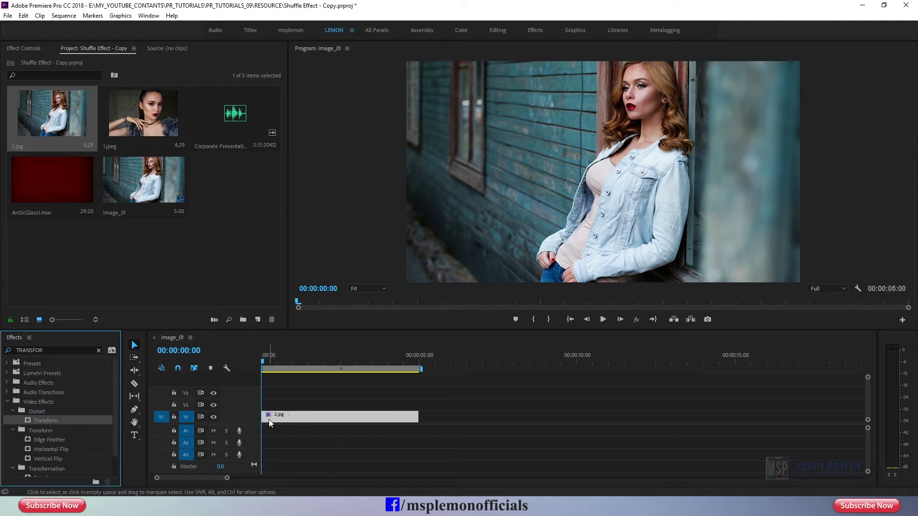
left_click(35, 49)
left_click(253, 363)
Keyframe Transform Position at 00:00:01:08 centred, starting off-screen left at X -980.
left_click_drag(227, 477, 203, 477)
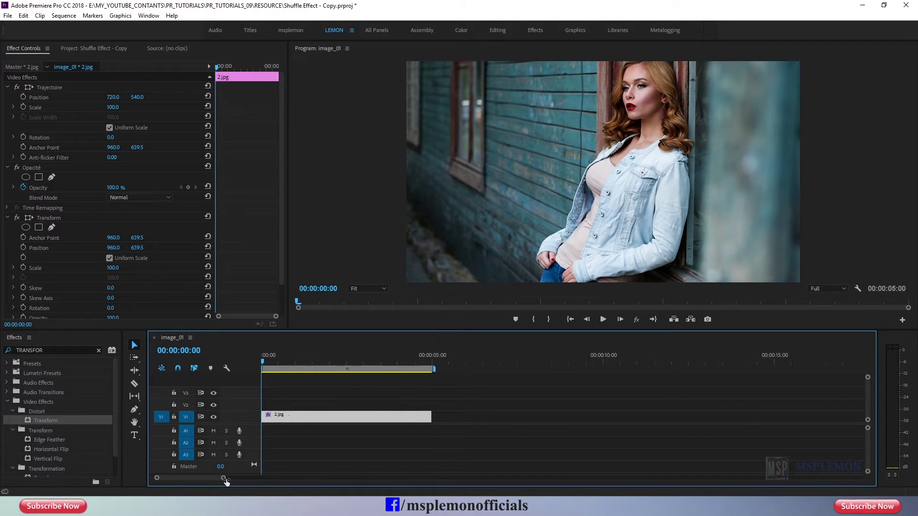
left_click(7, 87)
left_click(7, 98)
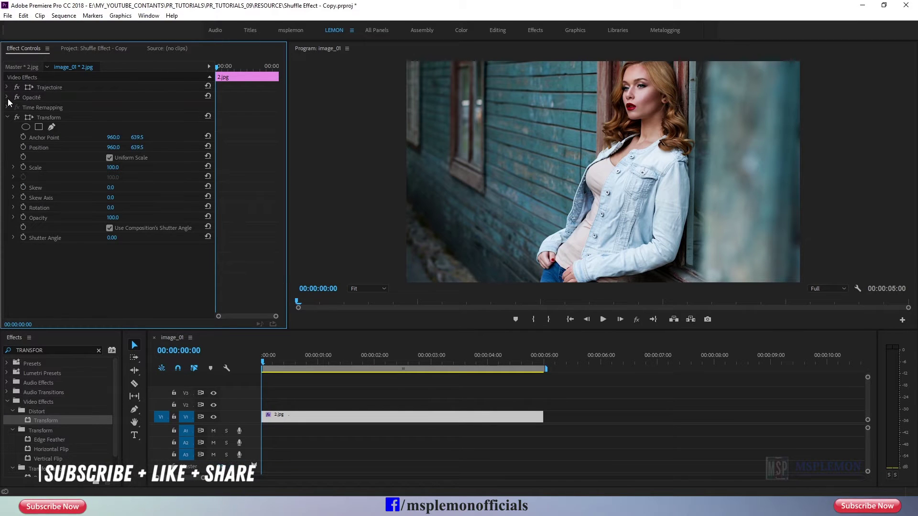
left_click(45, 118)
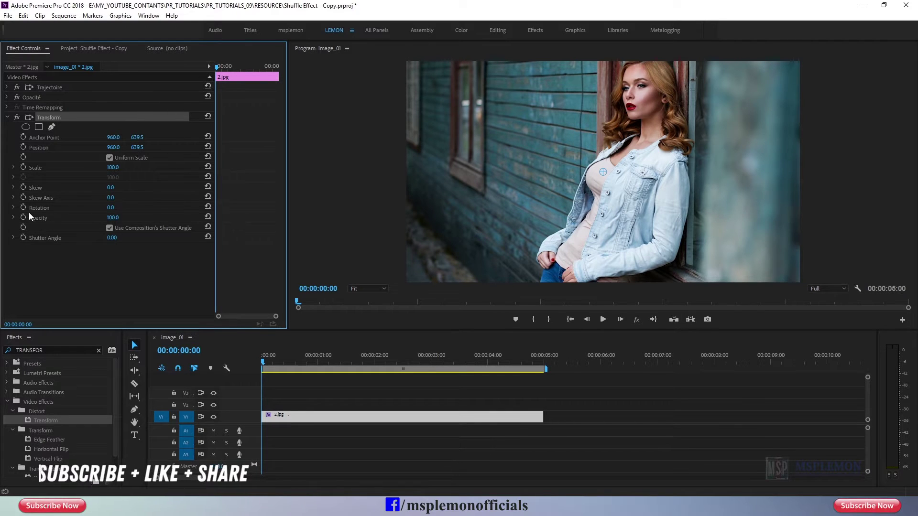
left_click(23, 148)
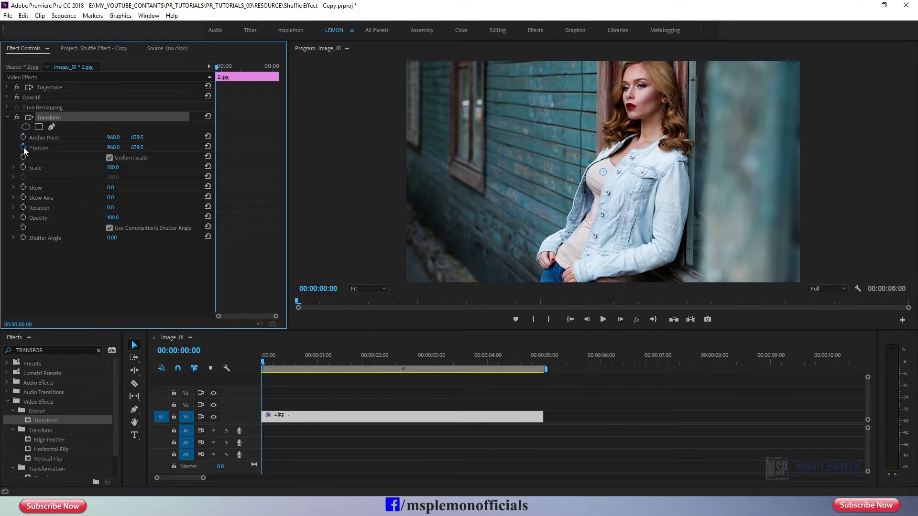
left_click_drag(213, 81, 234, 78)
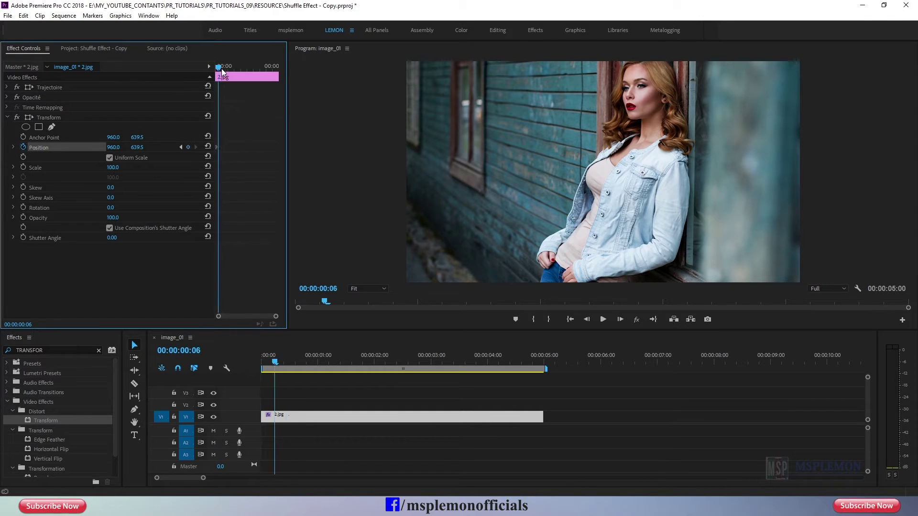
left_click(188, 150)
left_click_drag(232, 67, 212, 73)
mouse_move(114, 150)
left_mouse_down()
mouse_move(148, 157)
mouse_move(96, 147)
left_mouse_up()
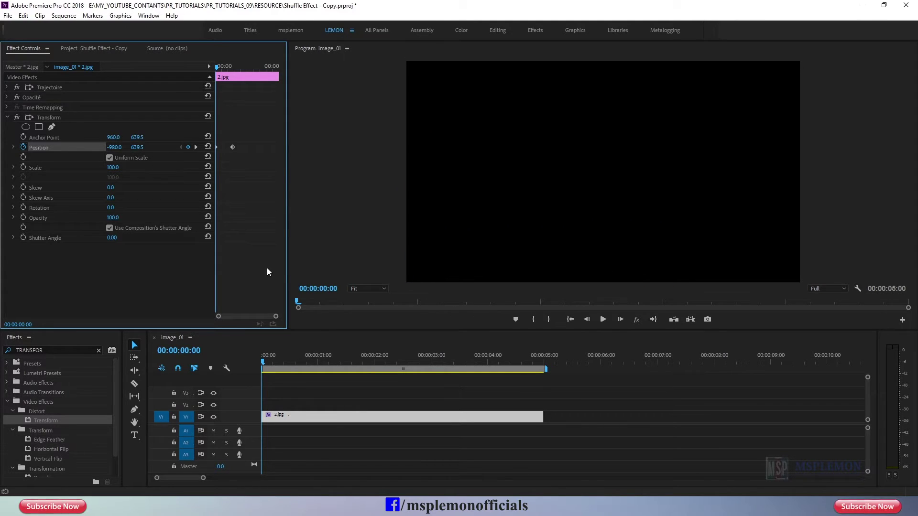
Preview the slide-in animation and return to the start of the clip.
left_click(602, 320)
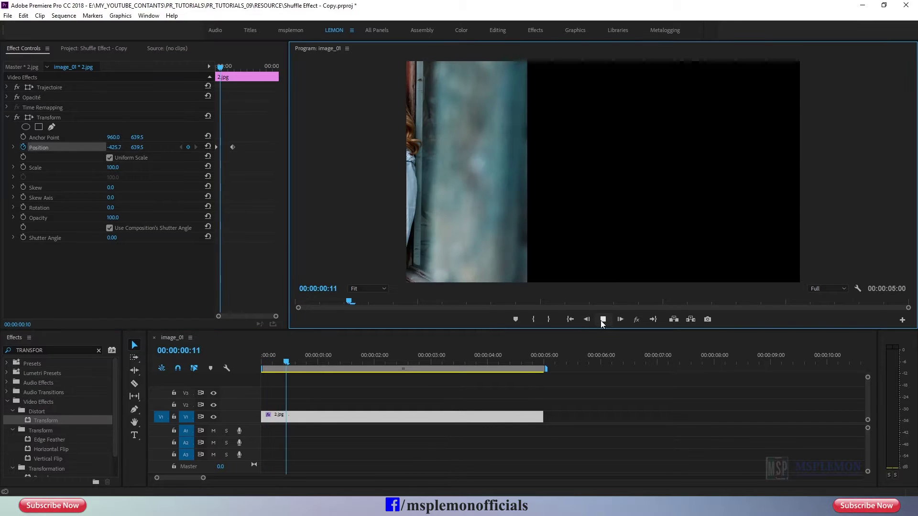
left_click(354, 358)
left_click_drag(235, 68, 201, 80)
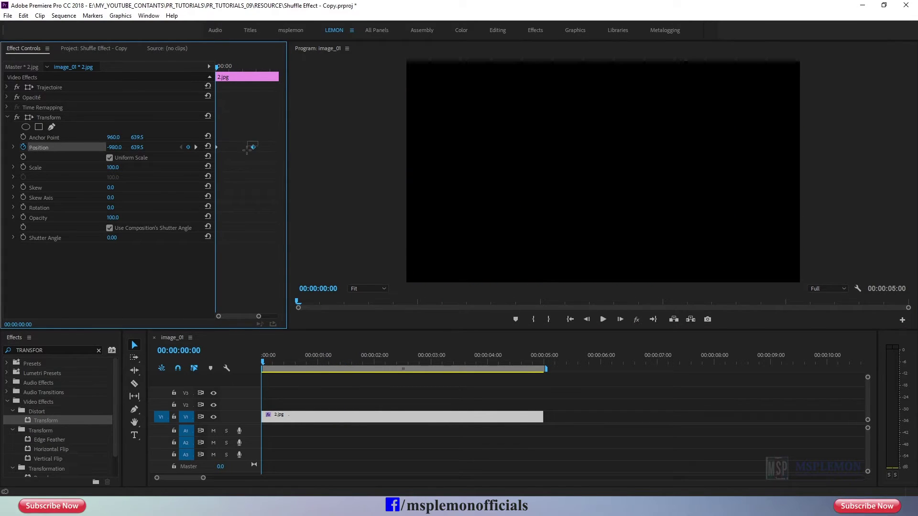
Ease the slide into its position keyframe, reshape the velocity curve, and preview it.
right_click(252, 148)
mouse_move(307, 228)
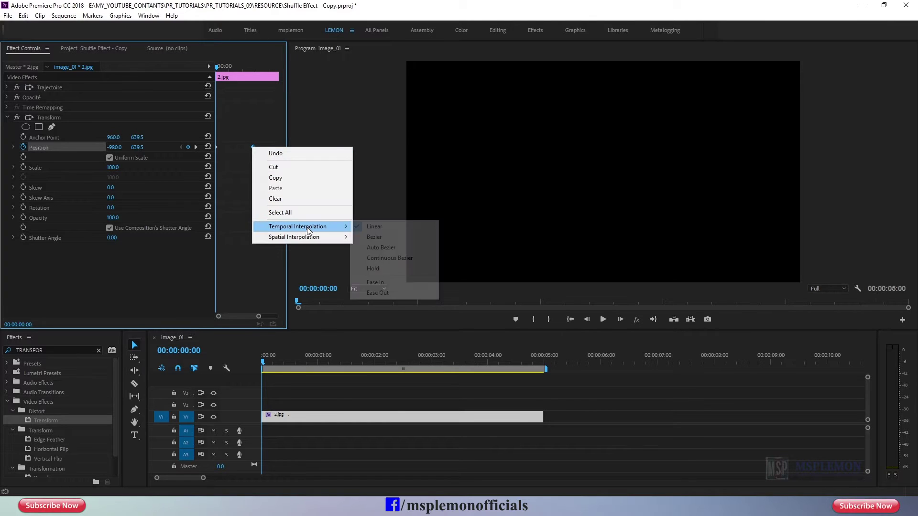
left_click(385, 285)
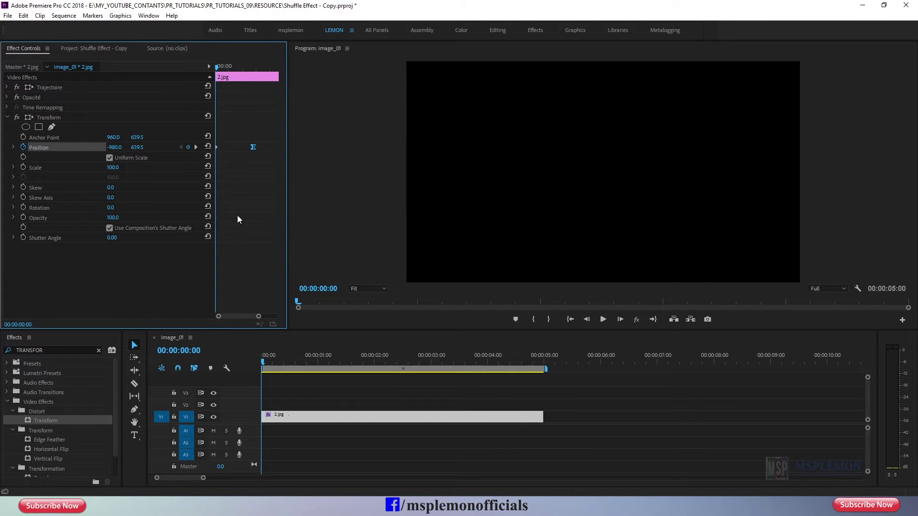
left_click(14, 146)
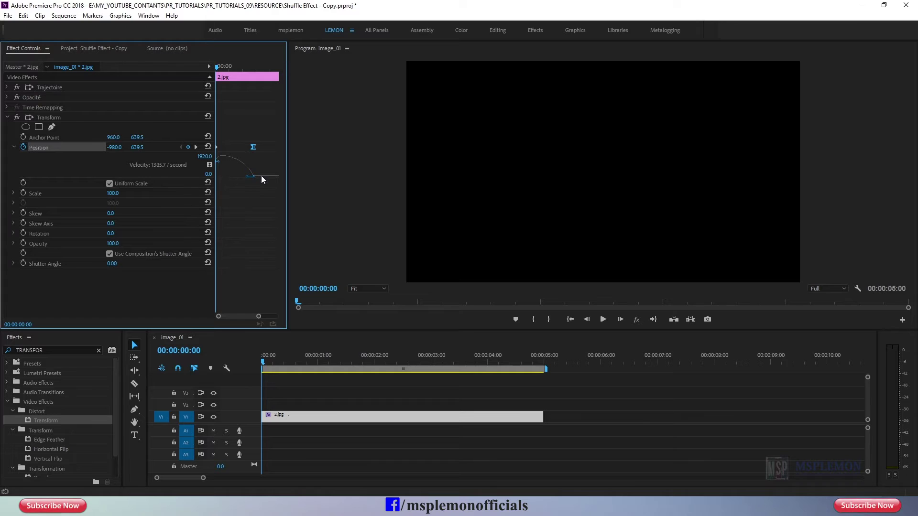
left_click_drag(248, 180, 222, 181)
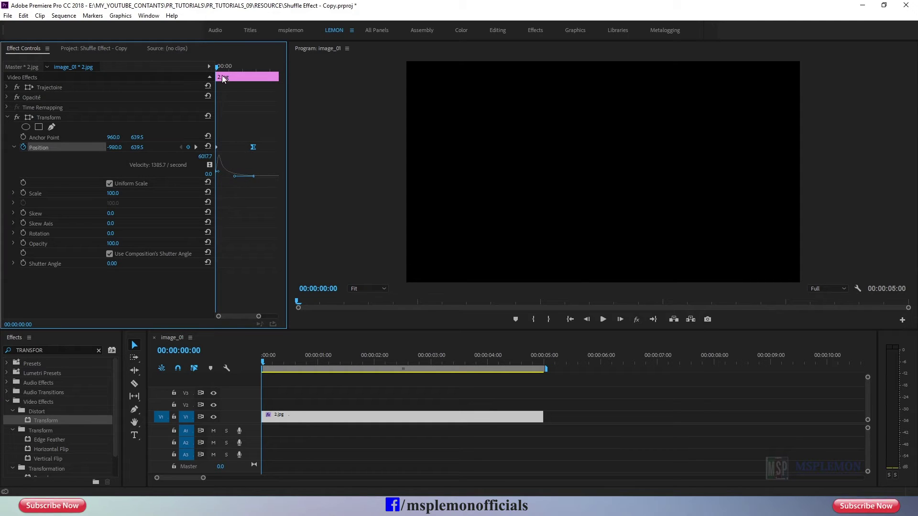
left_click(603, 319)
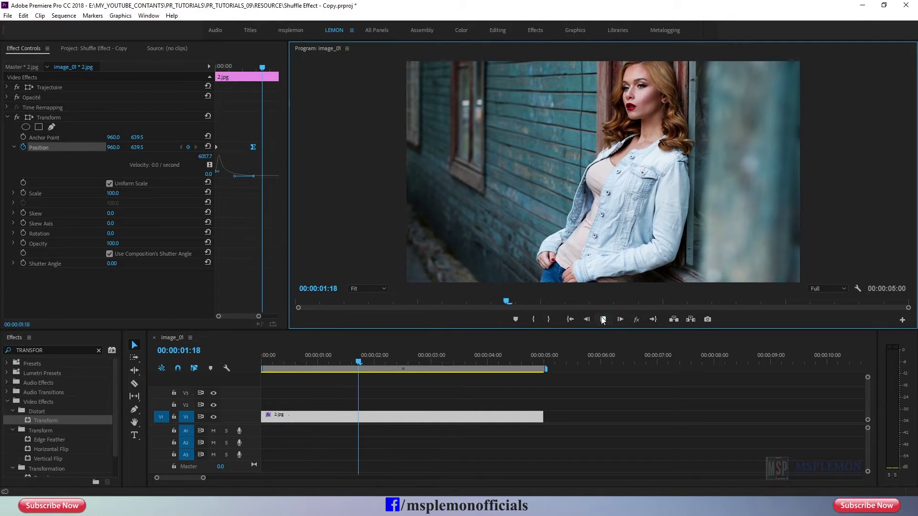
left_click_drag(266, 75, 204, 84)
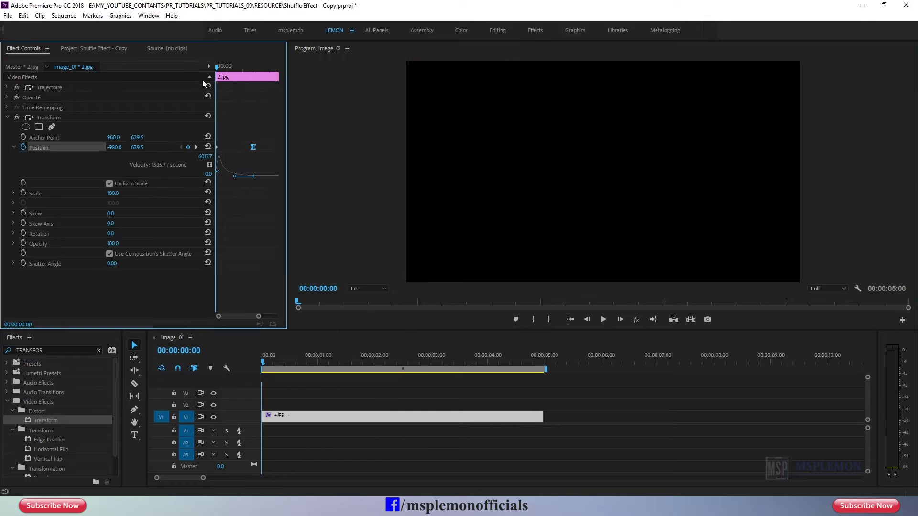
left_click(605, 320)
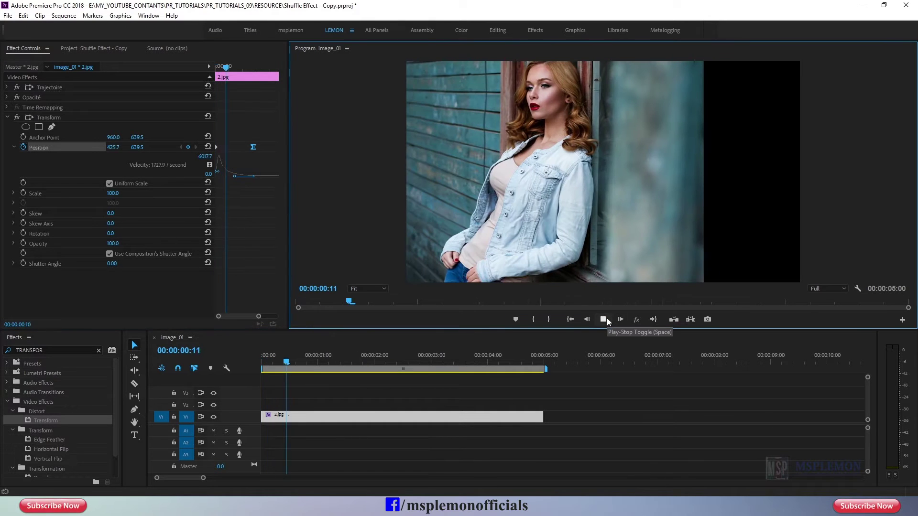
left_click(604, 319)
left_click_drag(351, 362, 285, 377)
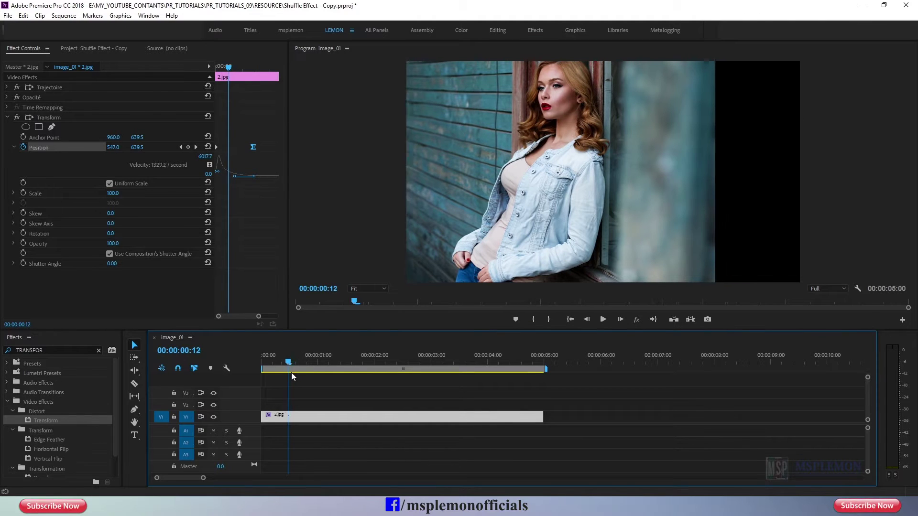
Give Transform its own shutter angle of 50 for motion blur, then preview and collapse it.
left_click(109, 254)
left_click_drag(119, 265, 143, 264)
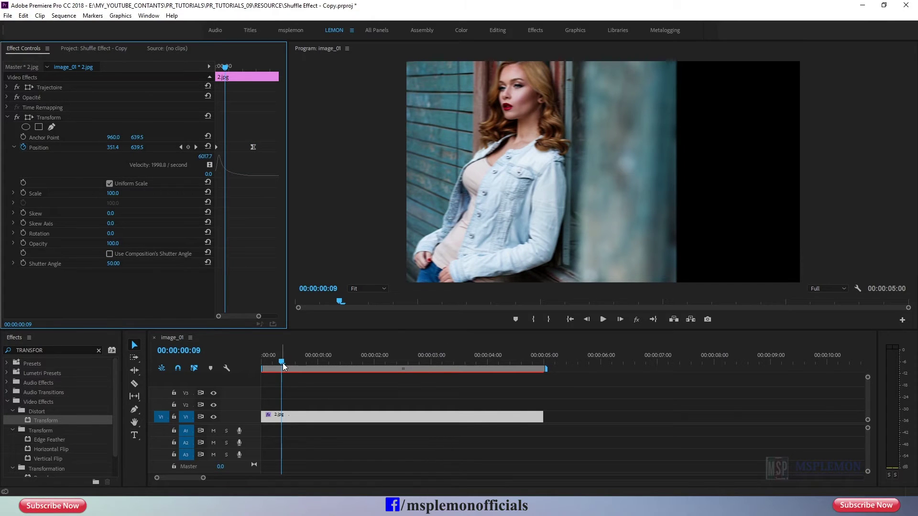
left_click(109, 255)
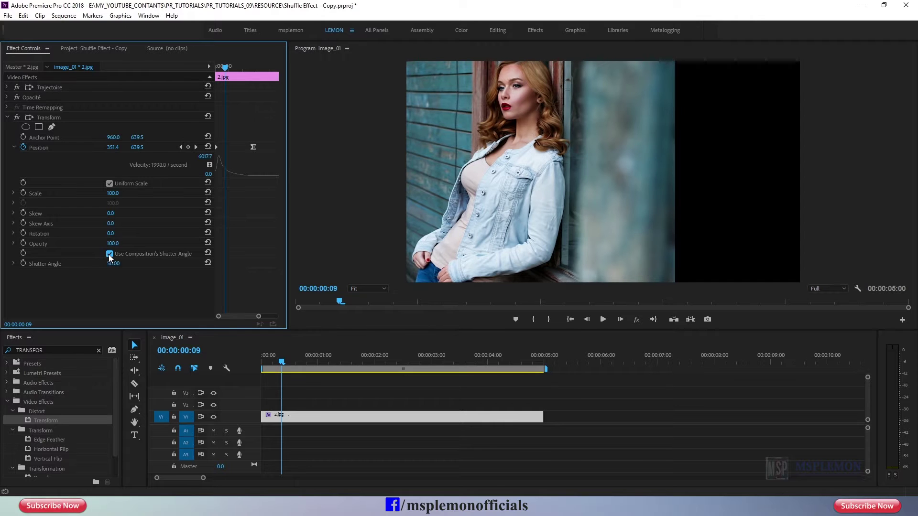
left_click(109, 254)
left_click(262, 362)
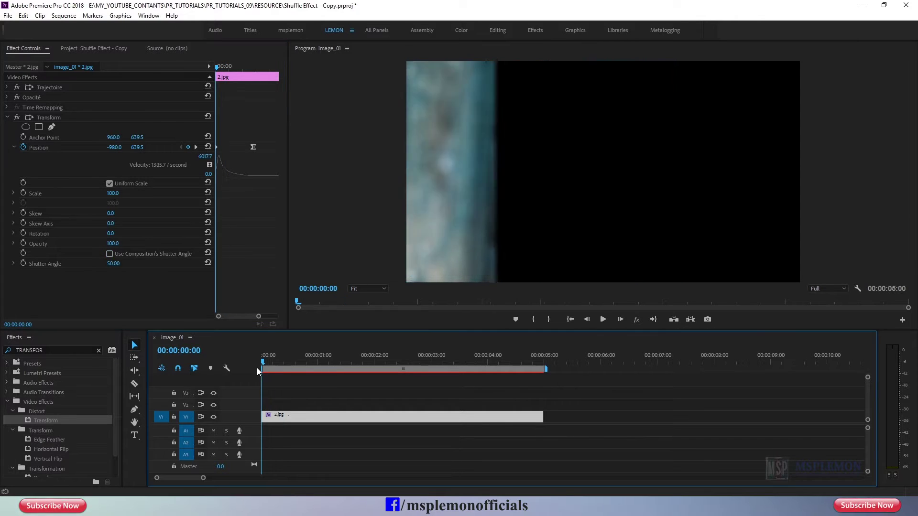
left_click(606, 320)
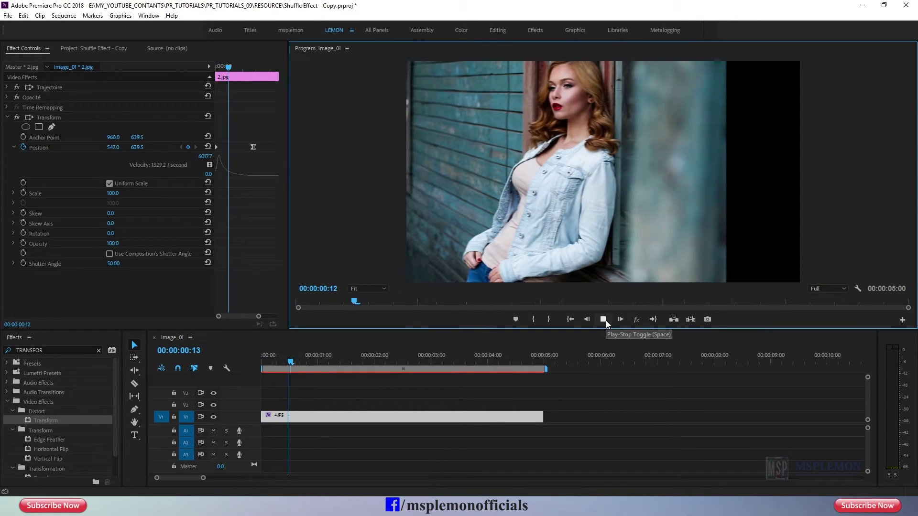
key("space")
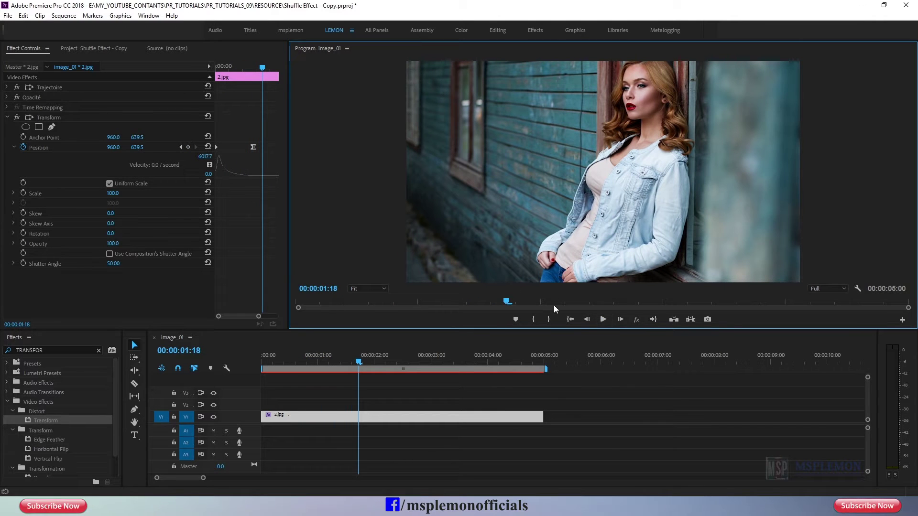
left_click(9, 119)
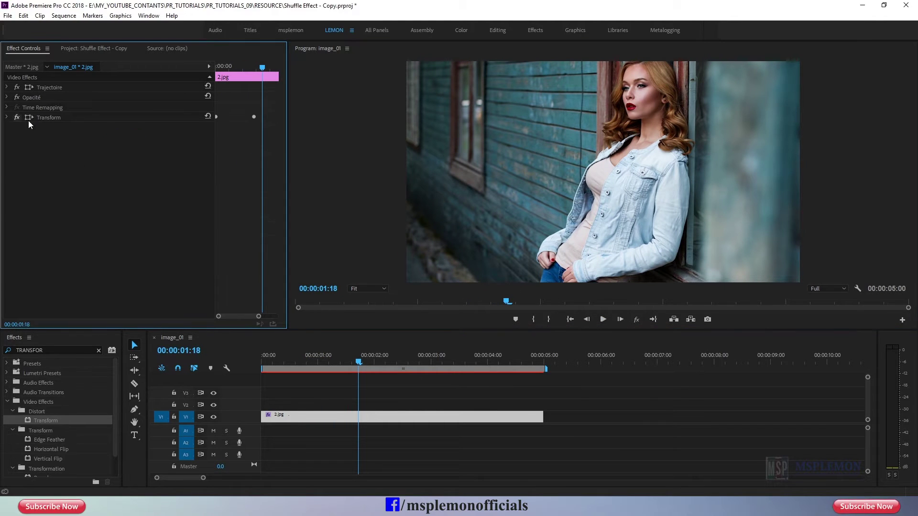
Nest the image_01 sequence inside a new sequence from the project bin.
left_click(106, 51)
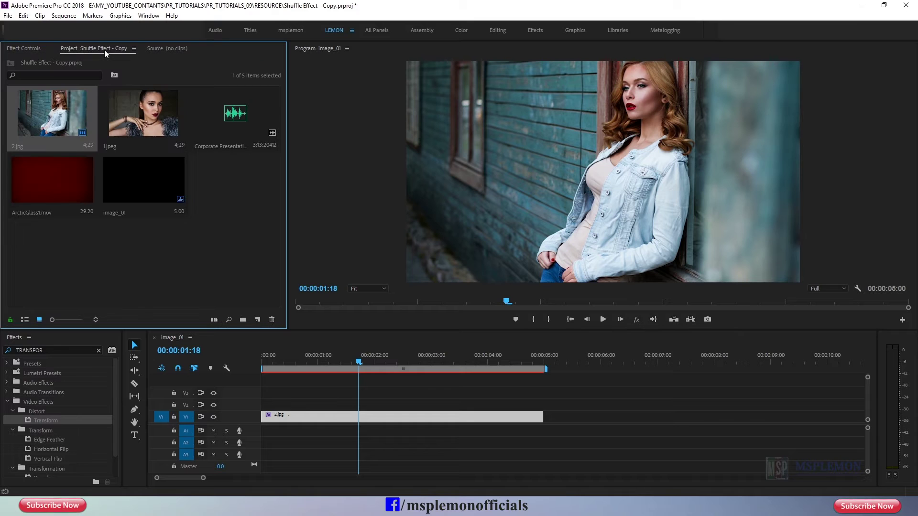
left_click(159, 253)
left_click(138, 191)
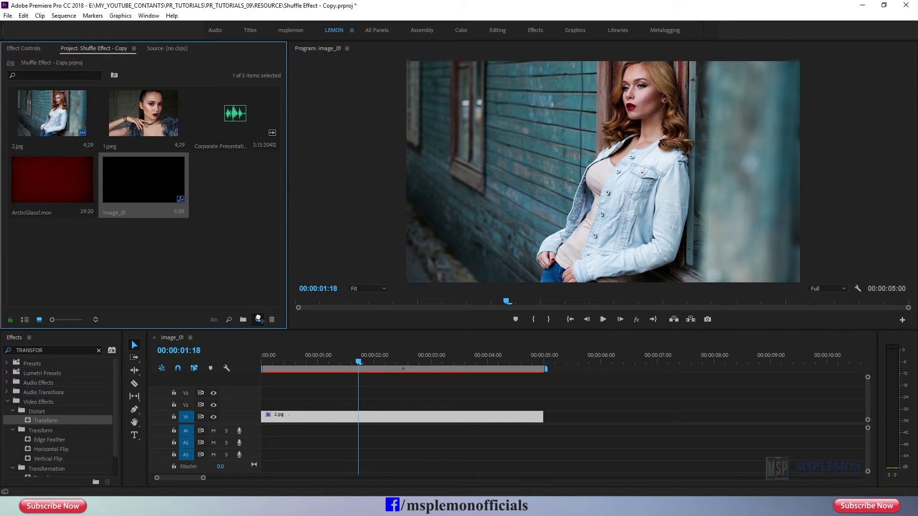
left_click_drag(259, 319, 260, 320)
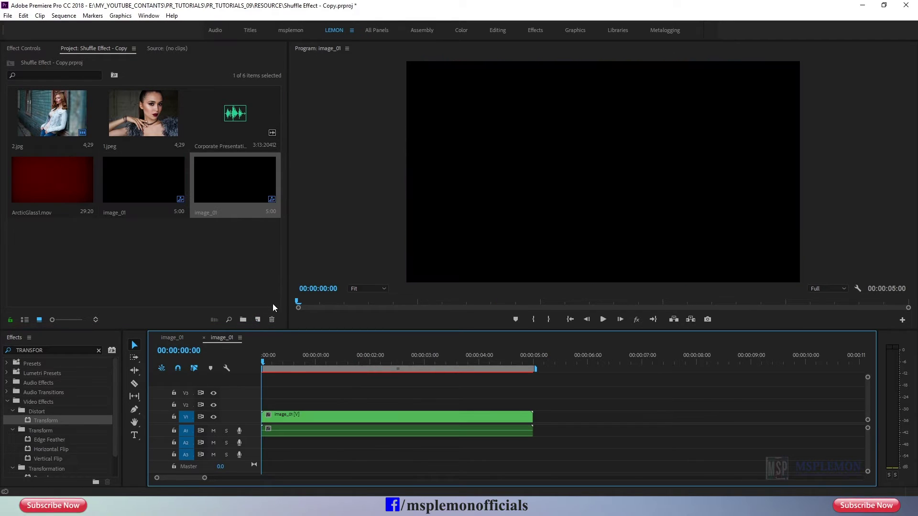
left_click_drag(283, 361, 266, 362)
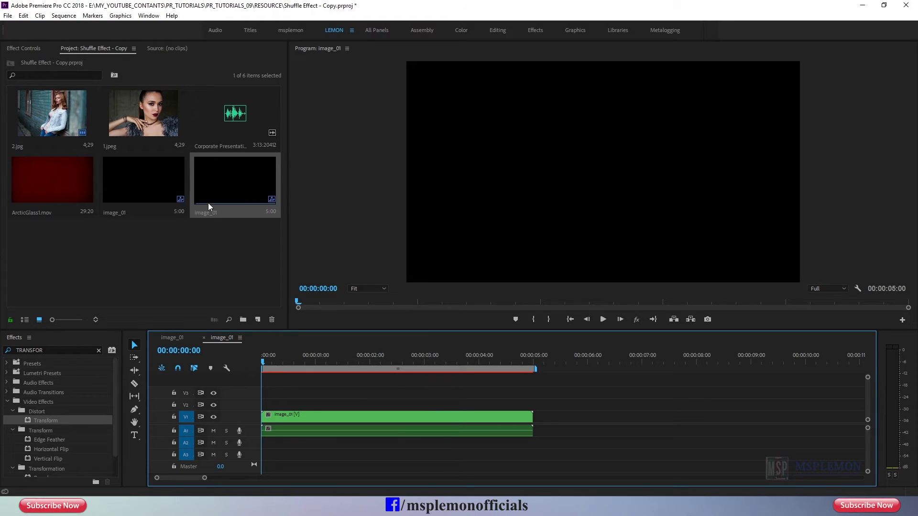
Rename the new sequence to shuffle_01.
right_click(229, 194)
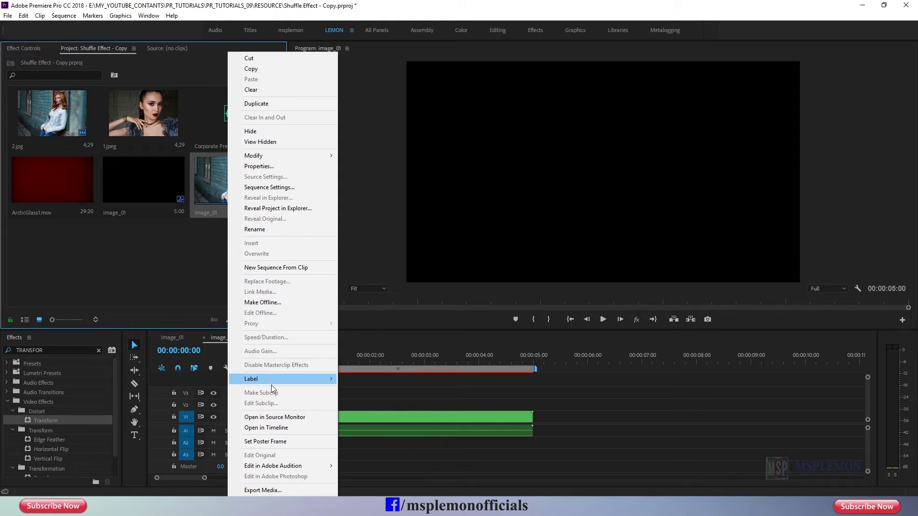
left_click(263, 230)
type("shuffle")
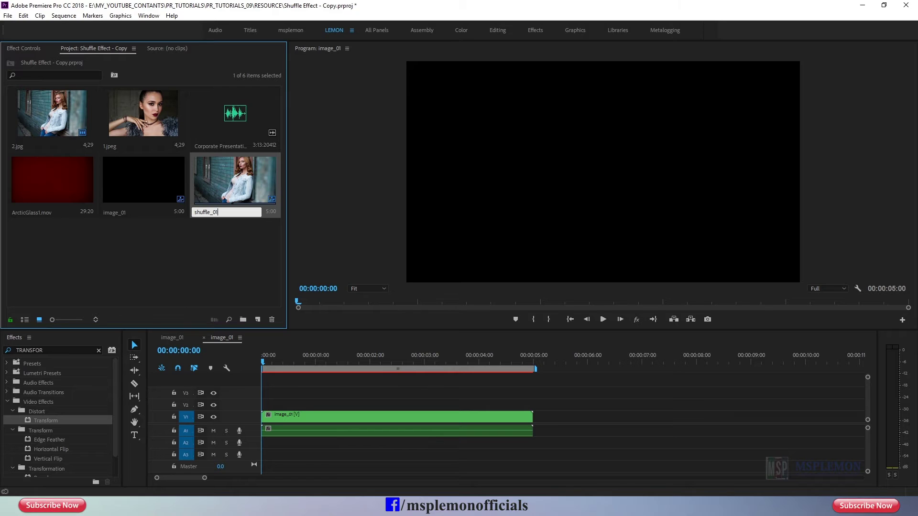
key("Return")
left_click(213, 247)
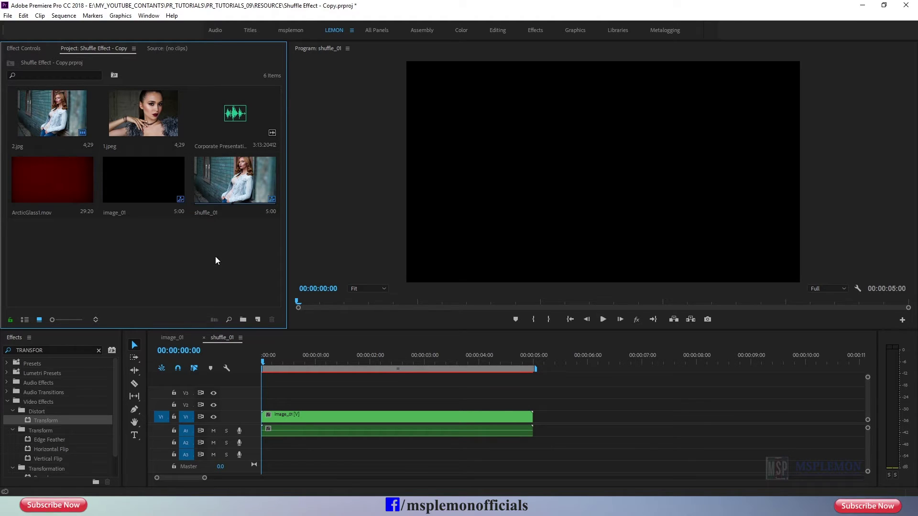
left_click(275, 365)
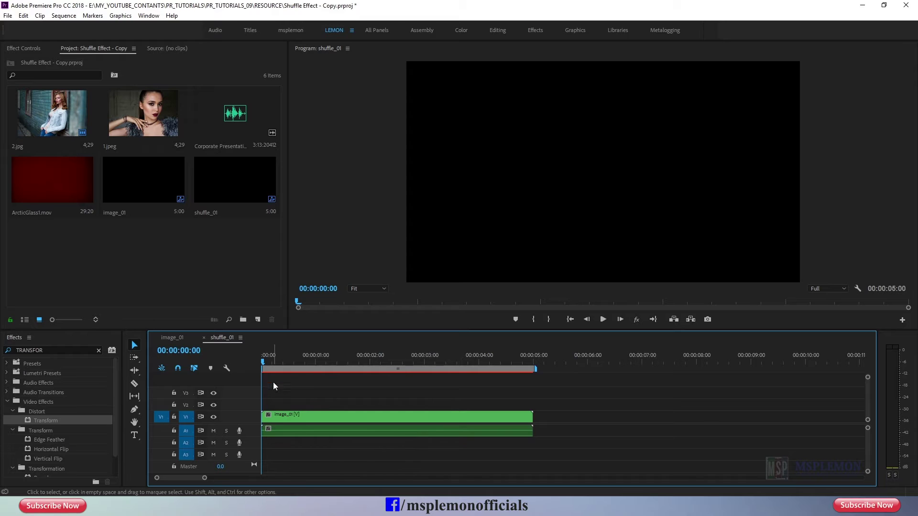
double_click(277, 415)
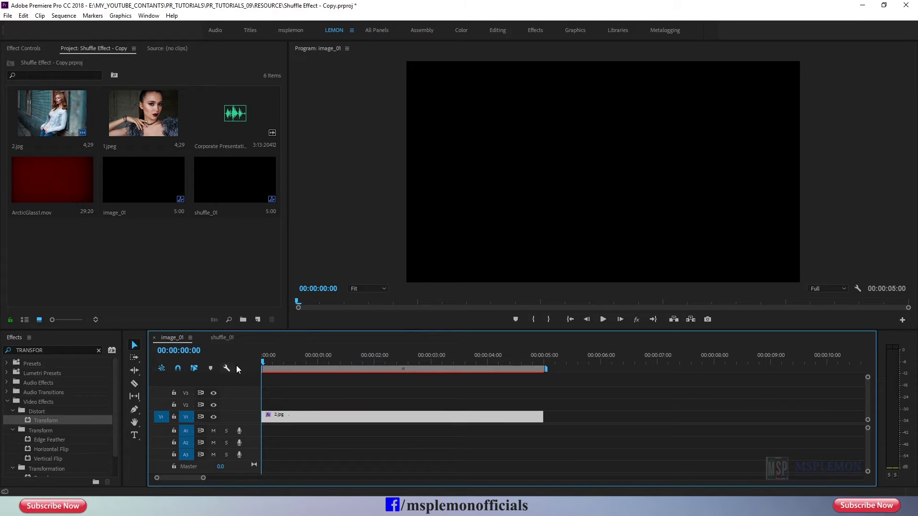
left_click_drag(263, 363, 260, 368)
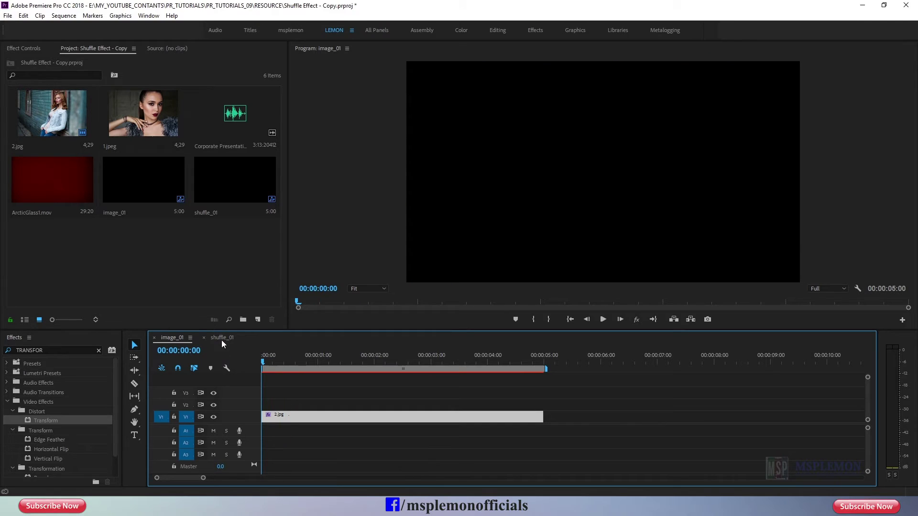
left_click(221, 340)
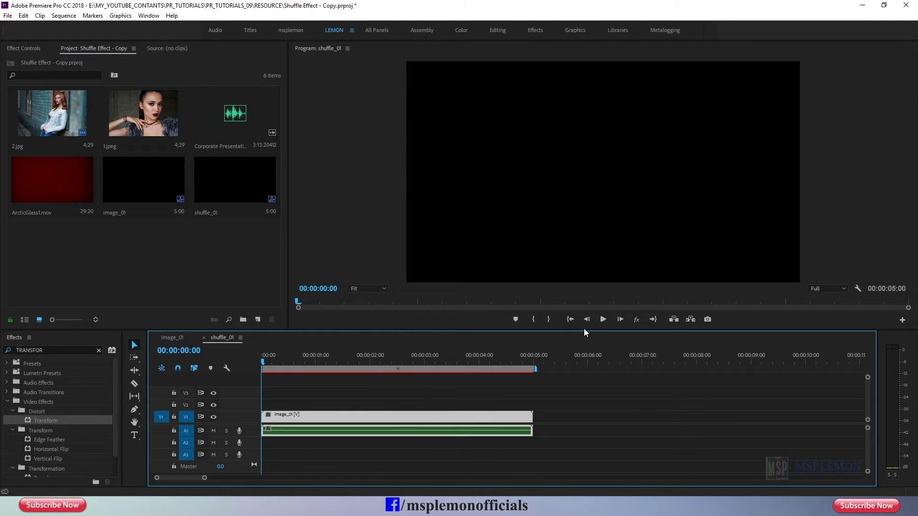
Apply the Echo effect to the nested image_01 clip and toggle it to compare.
left_click(98, 350)
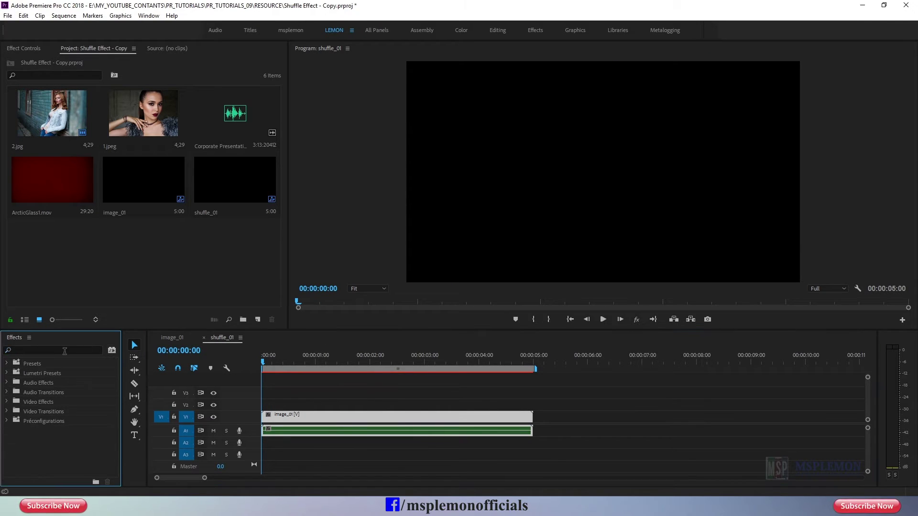
left_click(64, 351)
type("ECHO")
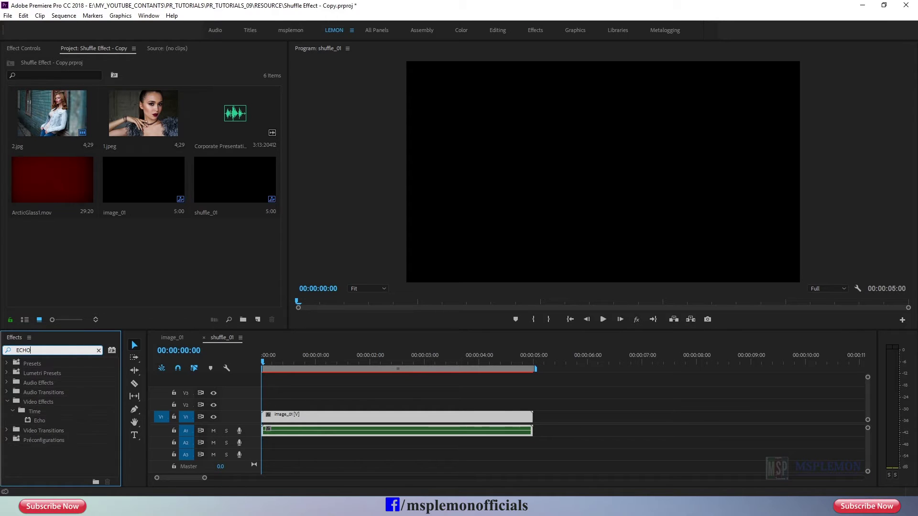
left_click(42, 420)
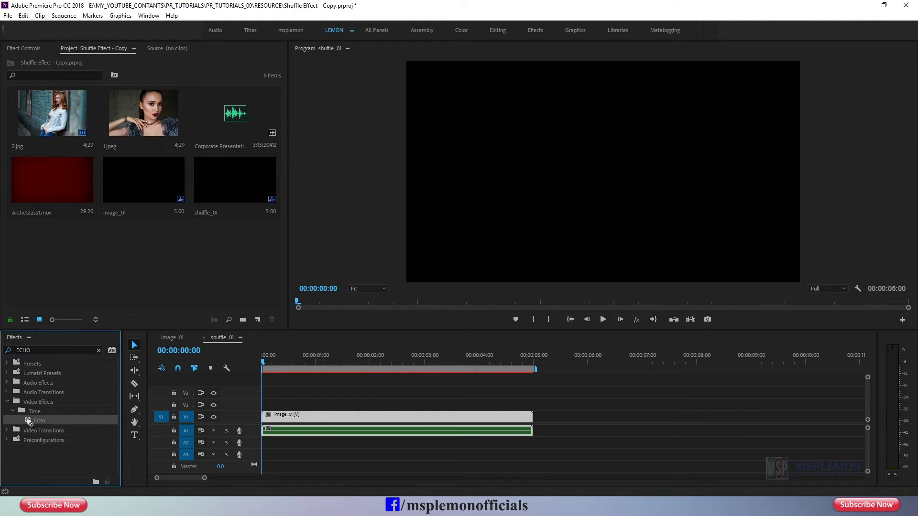
left_click_drag(29, 423, 202, 416)
left_click_drag(266, 417, 267, 417)
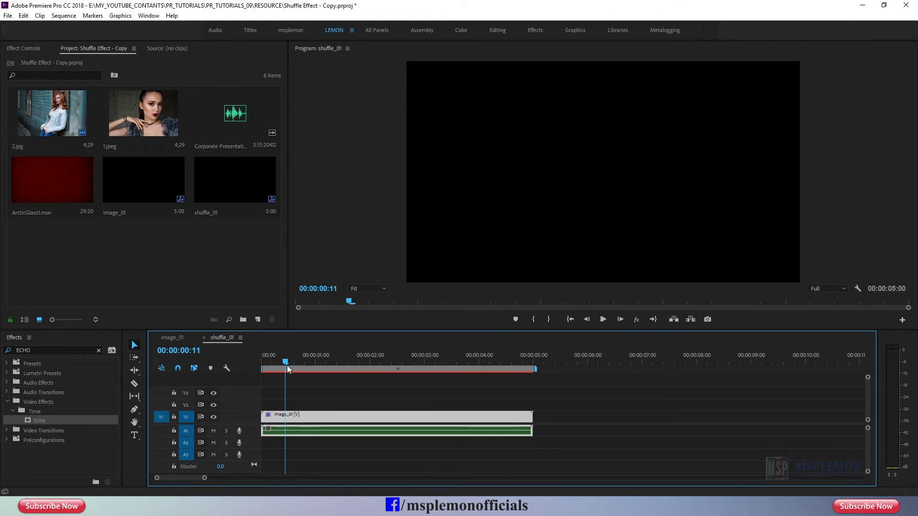
left_click_drag(286, 365, 310, 365)
left_click(24, 48)
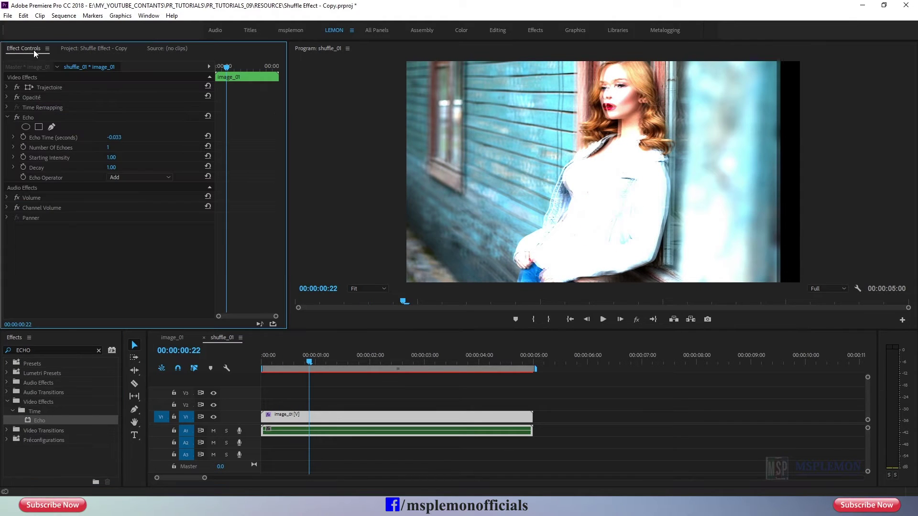
left_click(18, 117)
left_click(18, 117)
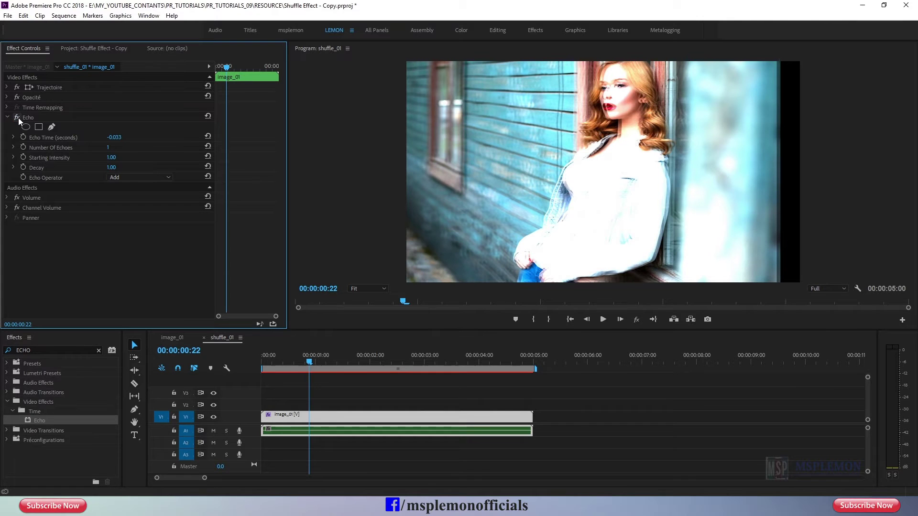
Set Echo to Composite In Back, 5 echoes, -0.1 echo time, and play it back.
left_click(115, 178)
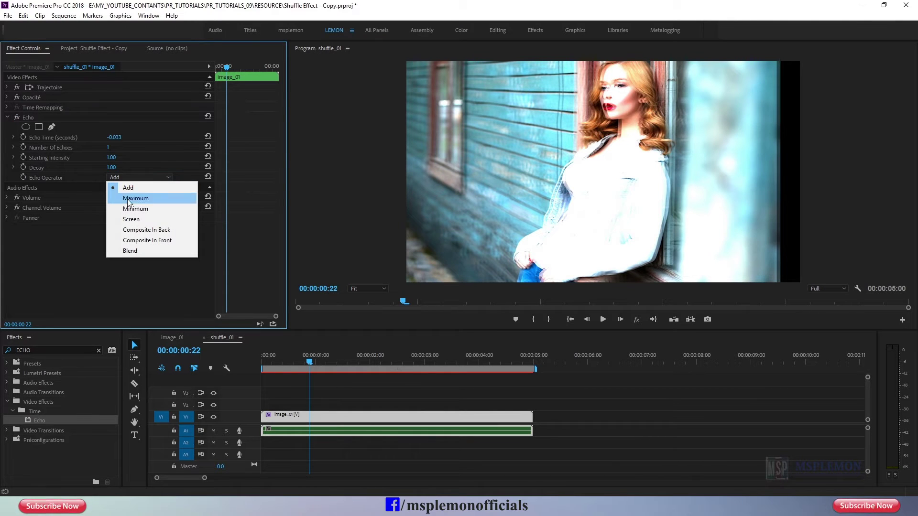
left_click(139, 229)
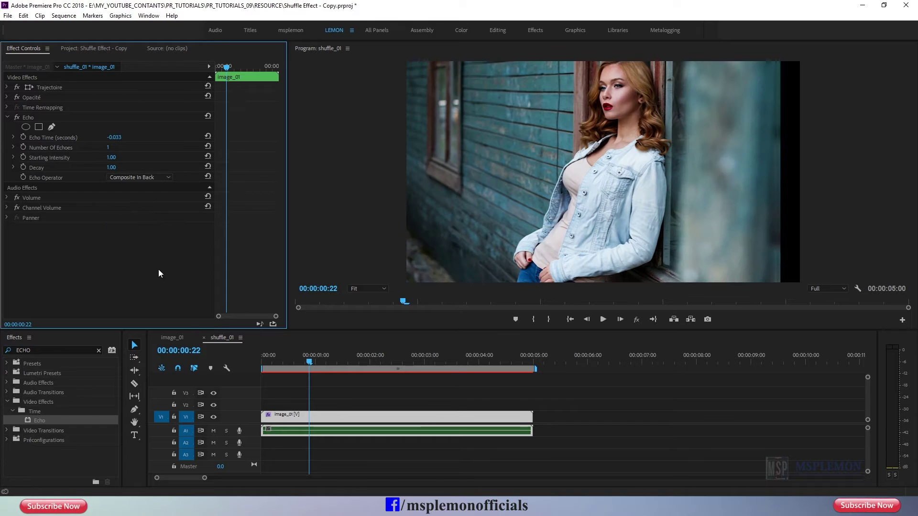
left_click_drag(308, 366, 285, 373)
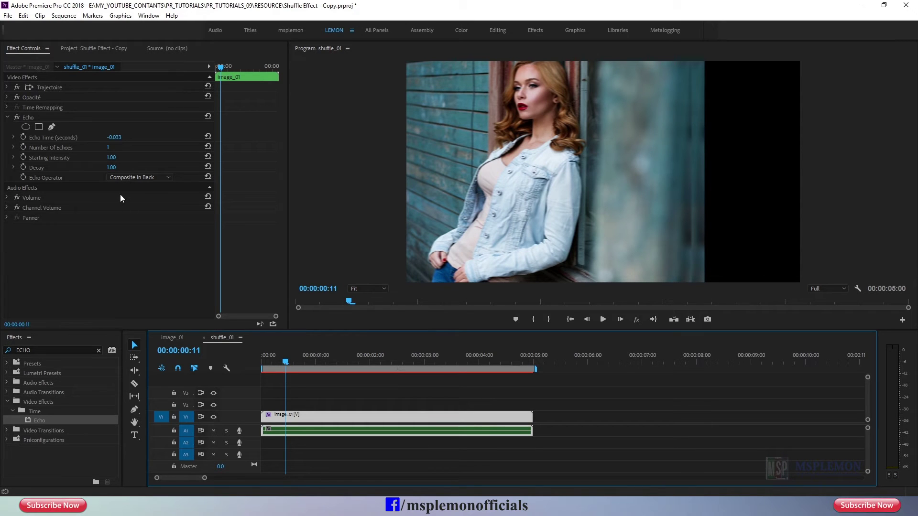
left_click(108, 147)
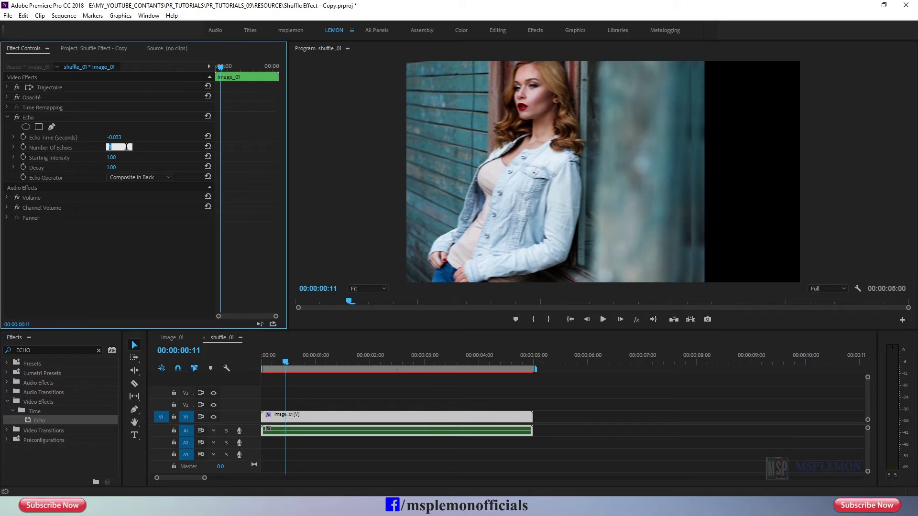
type("5")
left_click(118, 138)
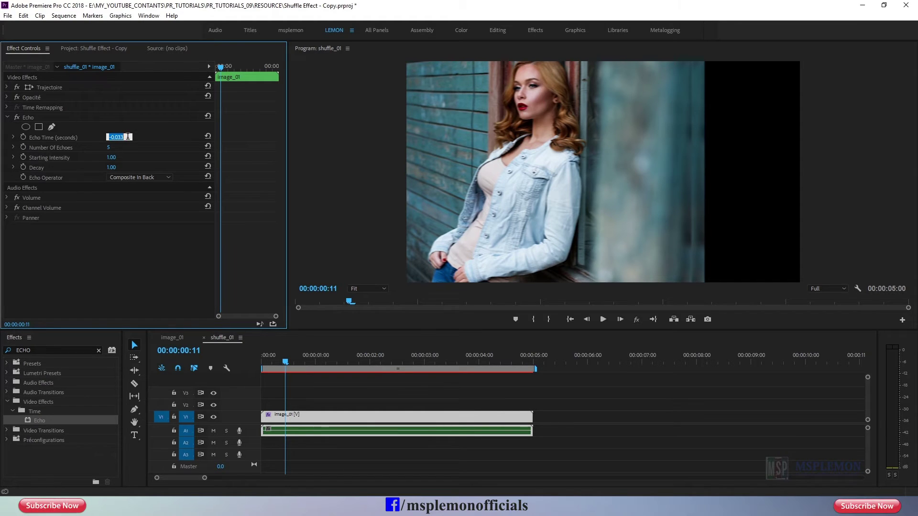
type("-0.1")
left_click(127, 239)
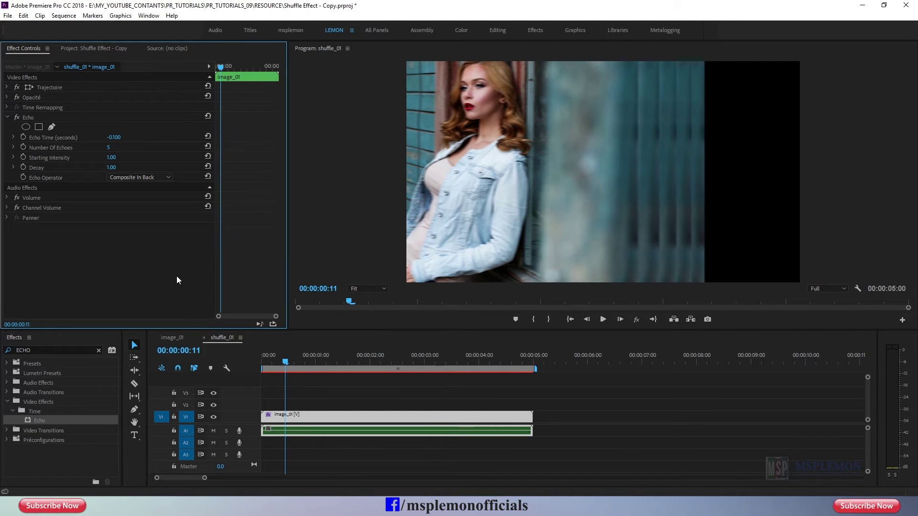
left_click_drag(285, 367, 252, 372)
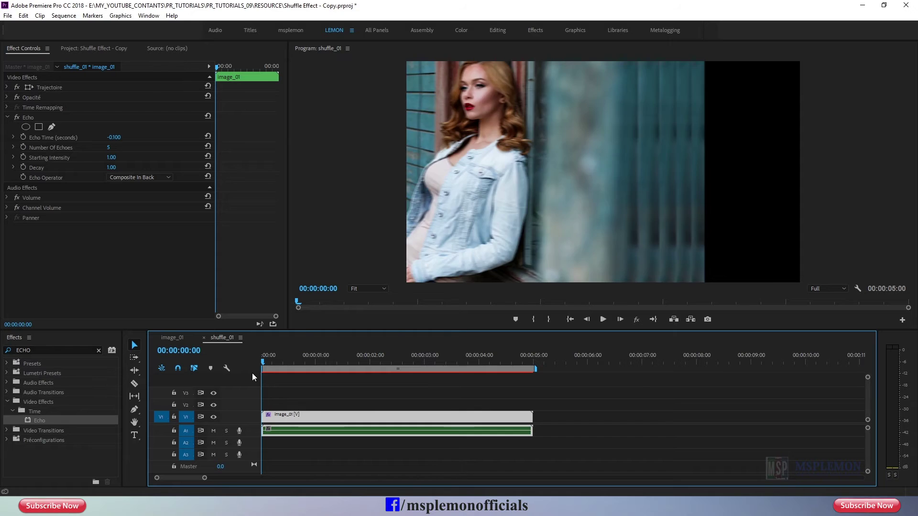
left_click(603, 321)
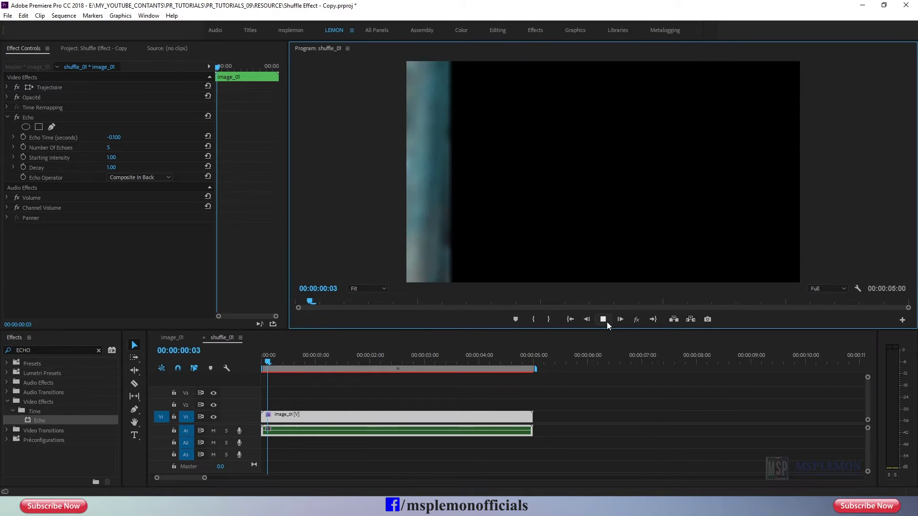
left_click_drag(349, 363, 301, 375)
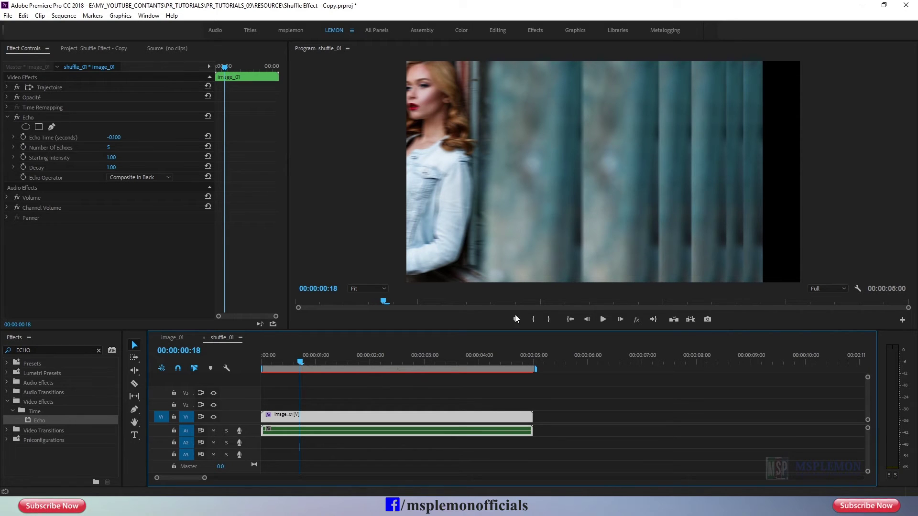
Apply Drop Shadow to image_01 and move it above Echo in the effect order.
left_click(99, 351)
type("DROP")
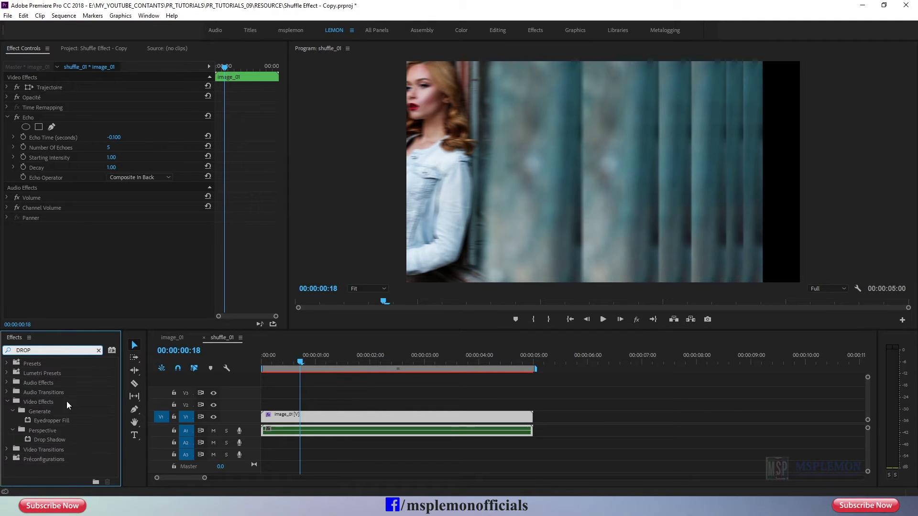
left_click(55, 441)
left_click_drag(46, 442, 276, 417)
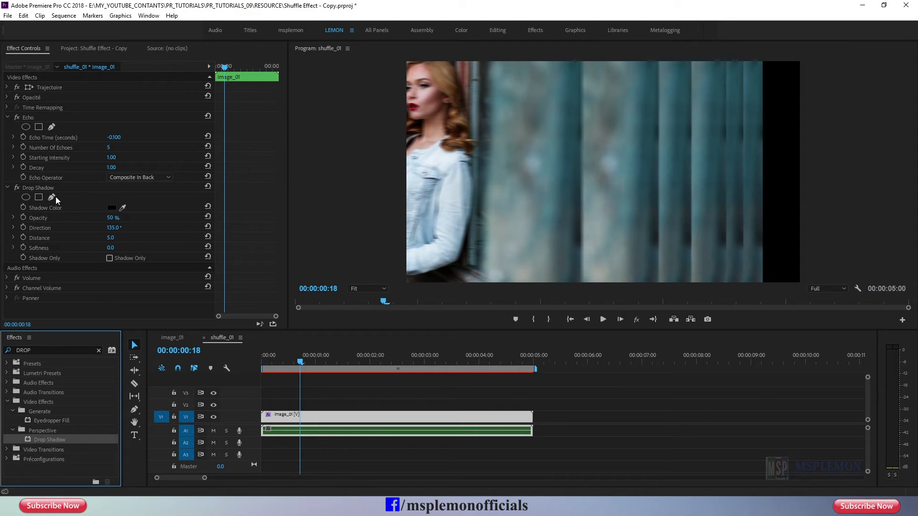
left_click(38, 188)
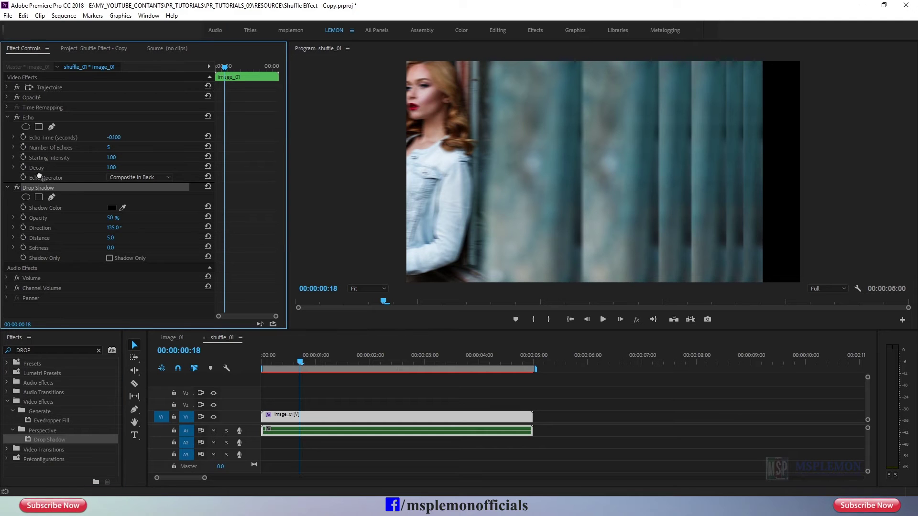
left_click_drag(43, 131, 45, 118)
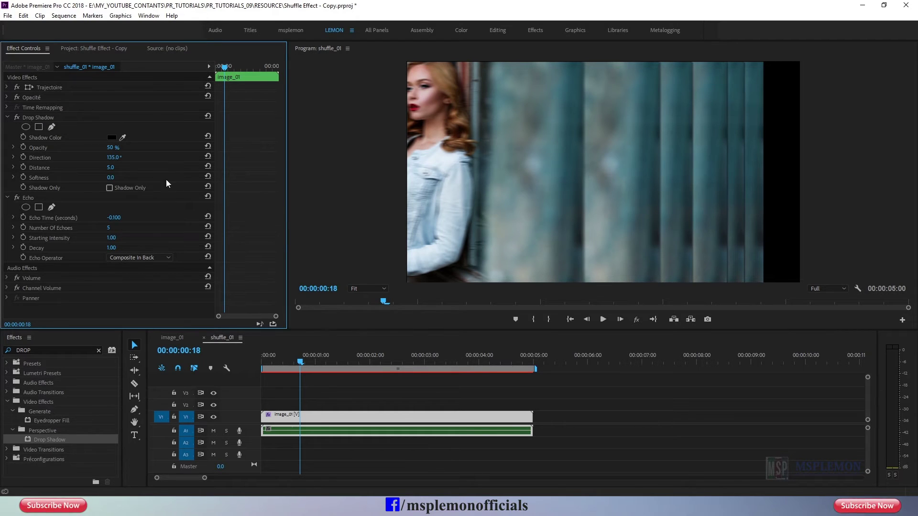
Set the shadow to 85° direction, 80% opacity and distance 10, then preview.
left_click_drag(115, 163, 96, 163)
left_click(111, 147)
type("80")
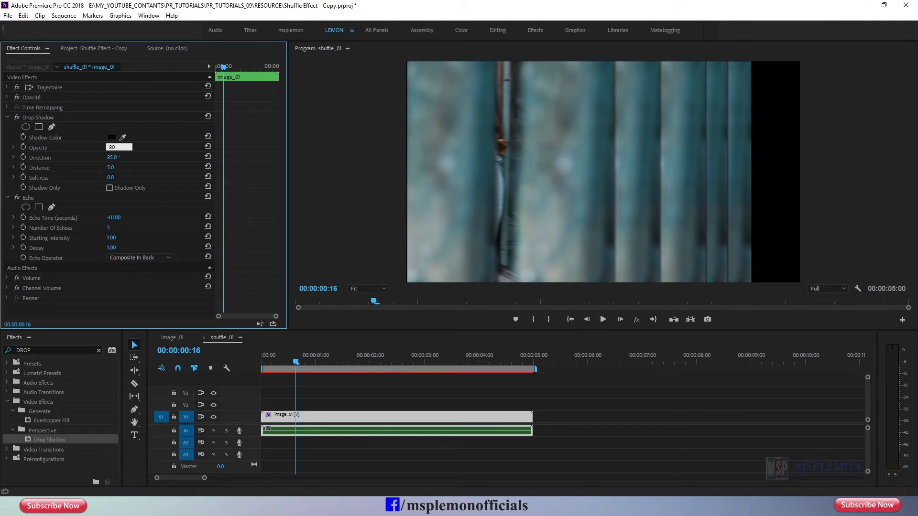
key("Return")
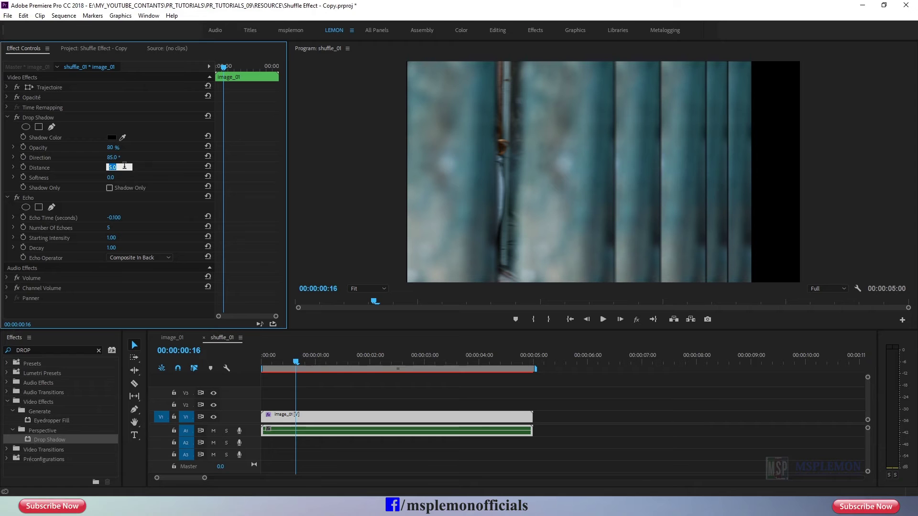
type("10")
left_click_drag(110, 168, 128, 168)
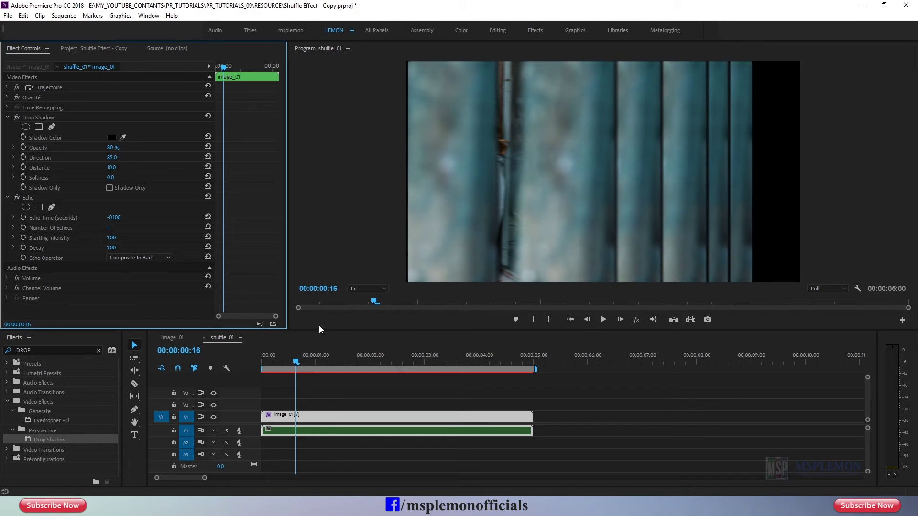
left_click_drag(296, 366, 258, 369)
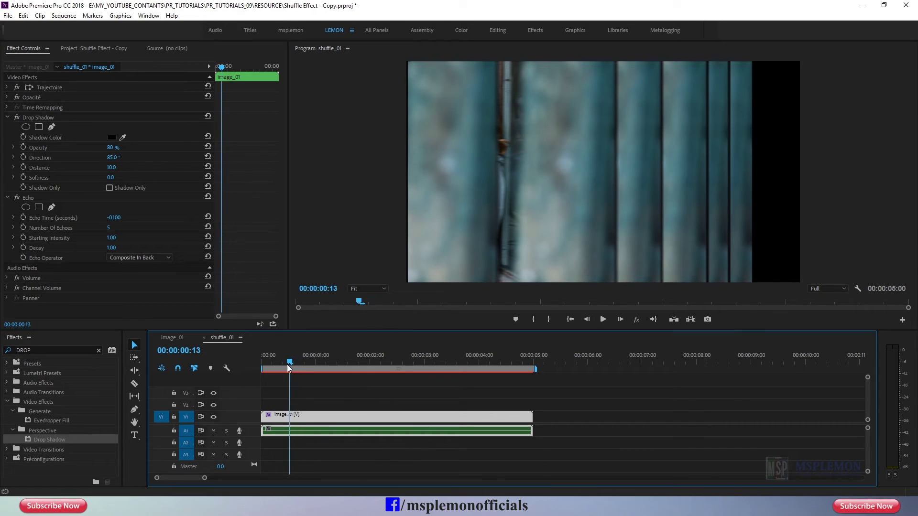
left_click(602, 322)
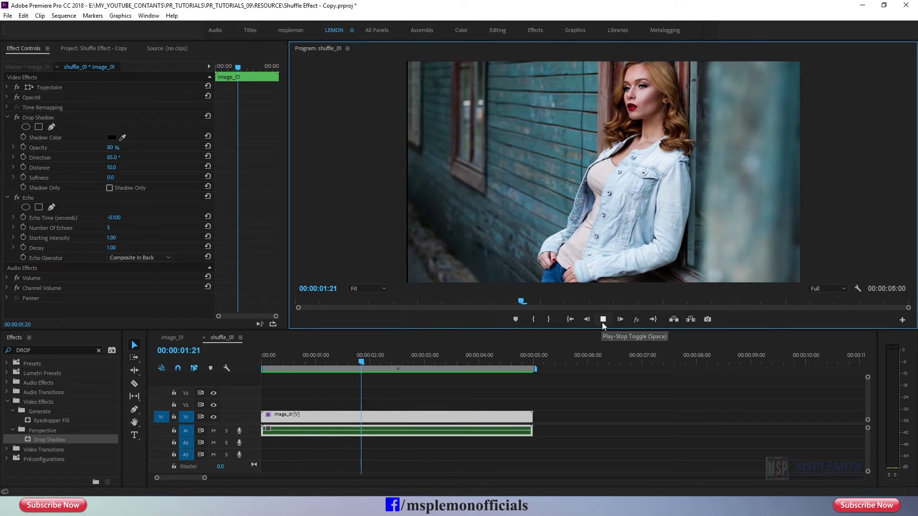
left_click(603, 322)
Move the nested image_01 clip up to V2 and lay 2.jpg beneath it on V1.
left_click_drag(386, 372, 253, 366)
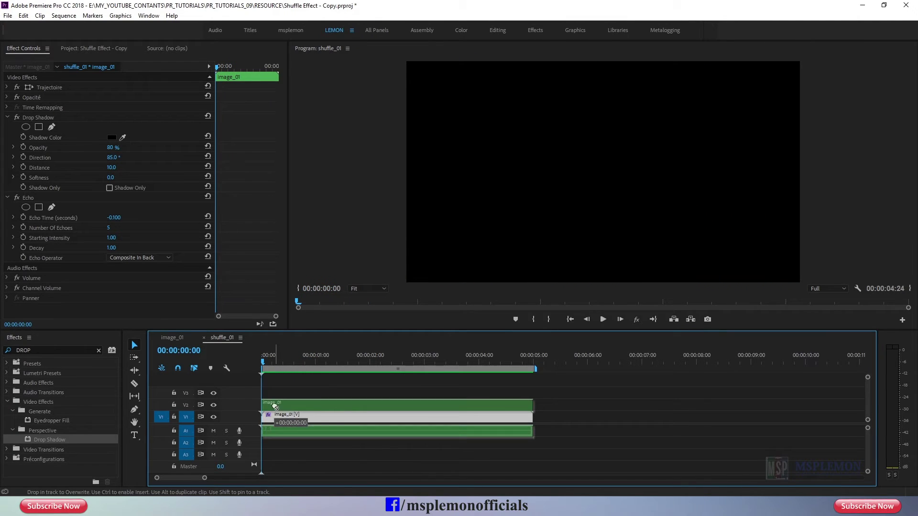
left_click_drag(276, 416, 276, 404)
left_click(96, 48)
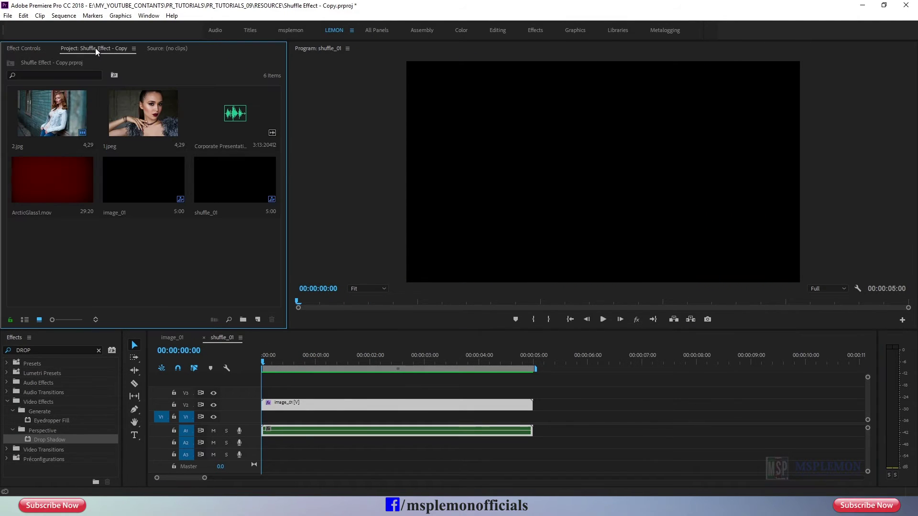
left_click(37, 111)
left_click_drag(37, 110, 245, 413)
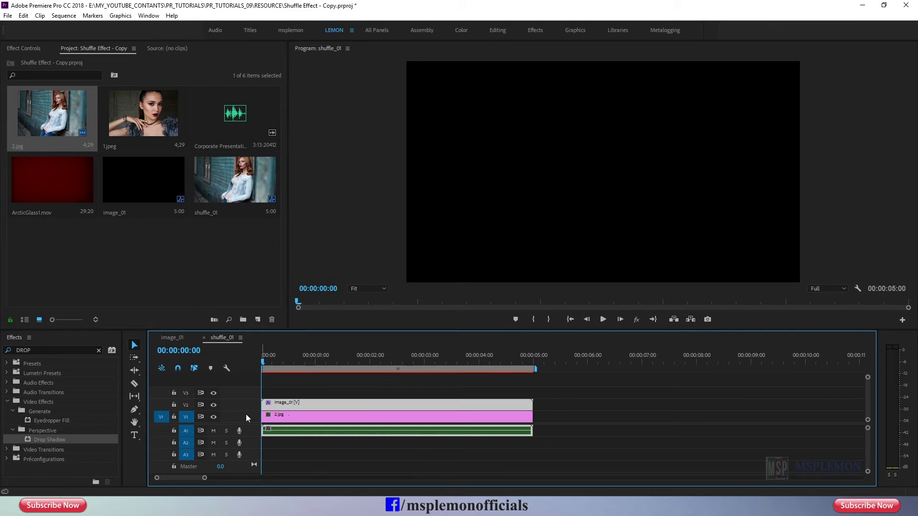
left_click(274, 365)
left_click_drag(273, 365, 270, 367)
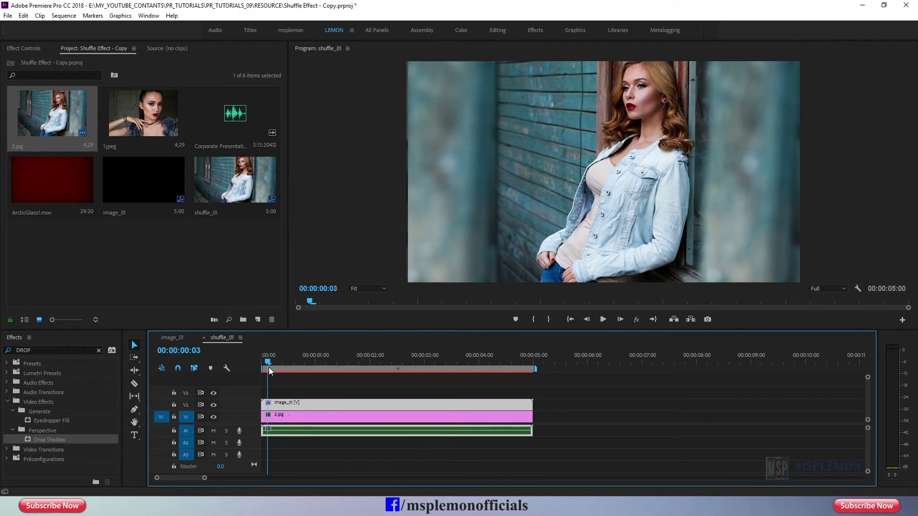
left_click(291, 418)
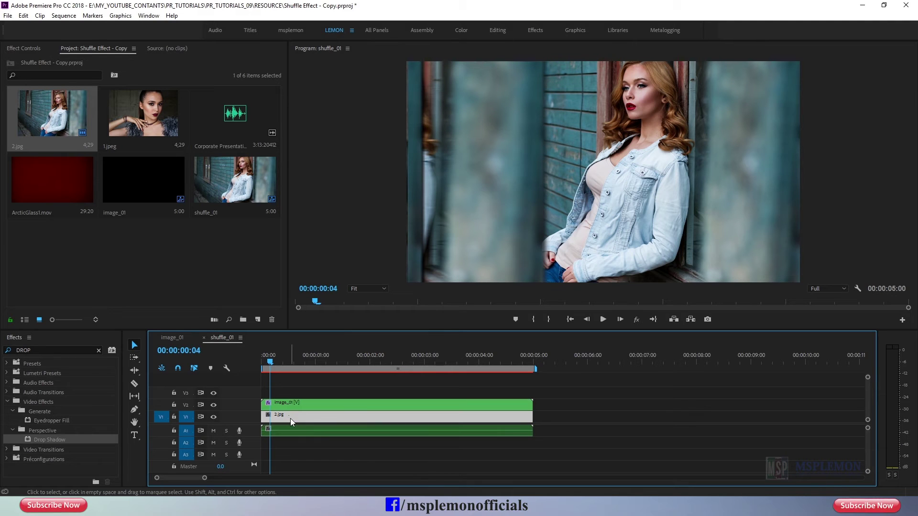
left_click(98, 350)
Apply Fast Blur to 2.jpg with blurriness 150 and Repeat Edge Pixels on.
type("FAST")
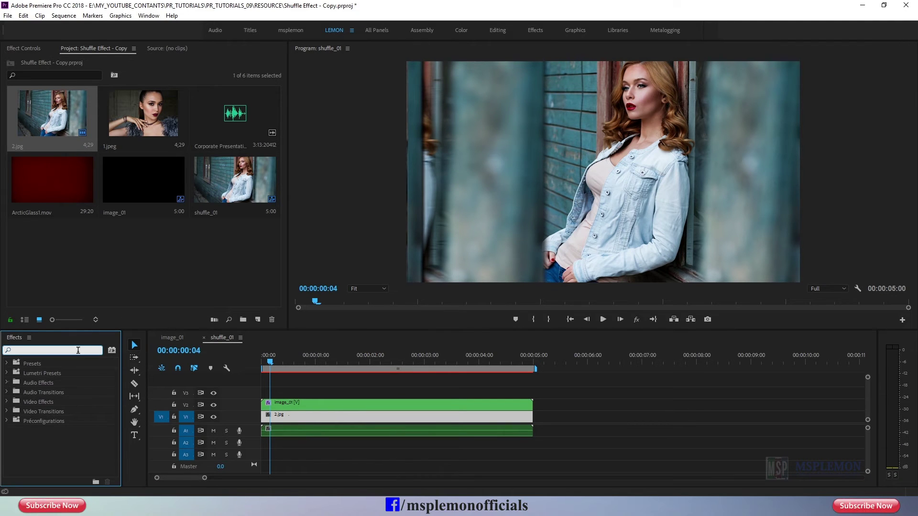
left_click_drag(51, 423, 275, 417)
left_click(34, 48)
left_click(113, 137)
key("Return")
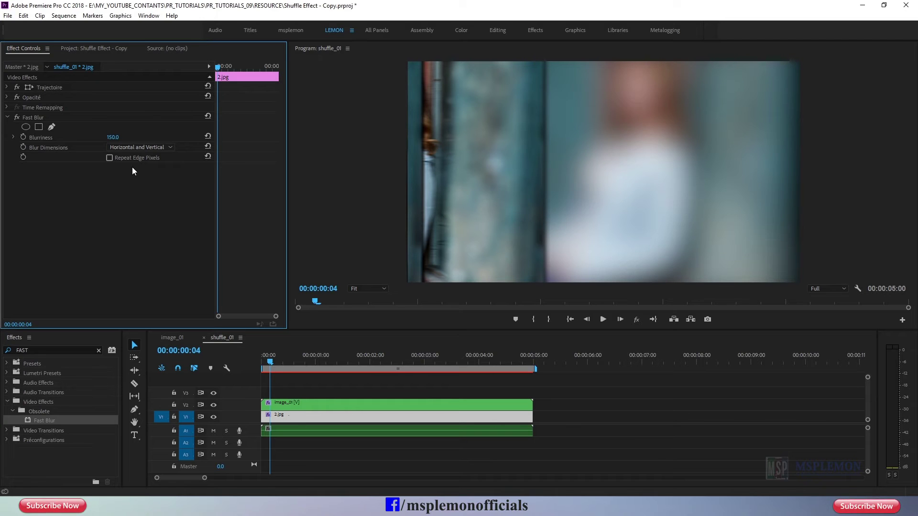
left_click(110, 158)
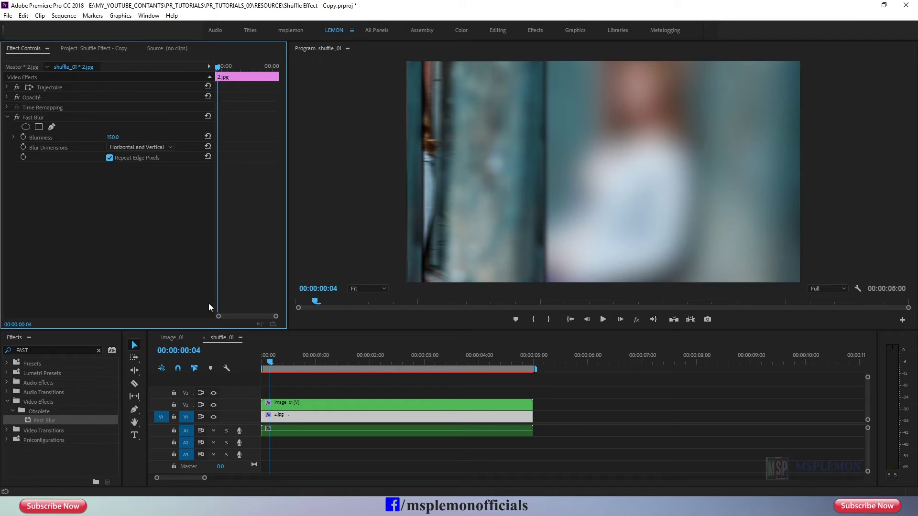
Play the sequence, toggling the blurred V1 background off and on to compare.
mouse_move(271, 362)
left_mouse_down()
mouse_move(258, 365)
mouse_move(283, 365)
left_mouse_up()
left_click(603, 319)
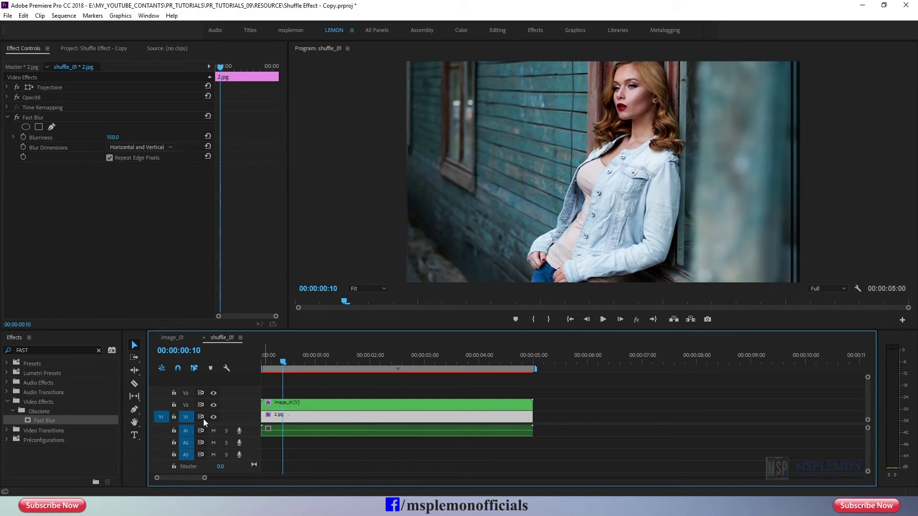
left_click(213, 417)
left_click(281, 366)
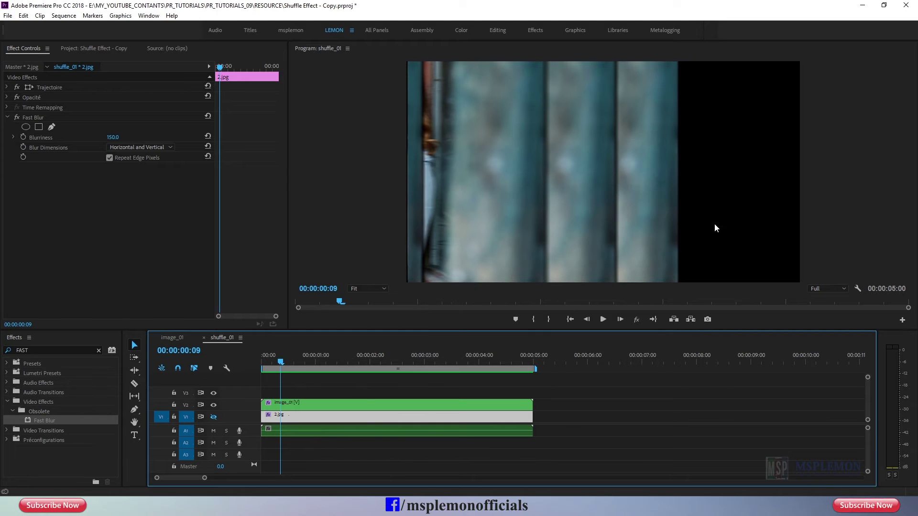
left_click(213, 417)
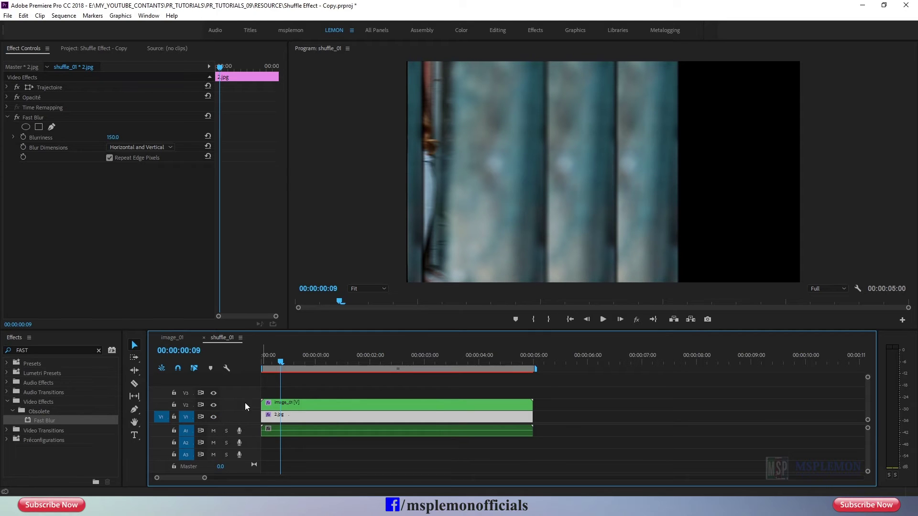
left_click_drag(281, 361, 262, 362)
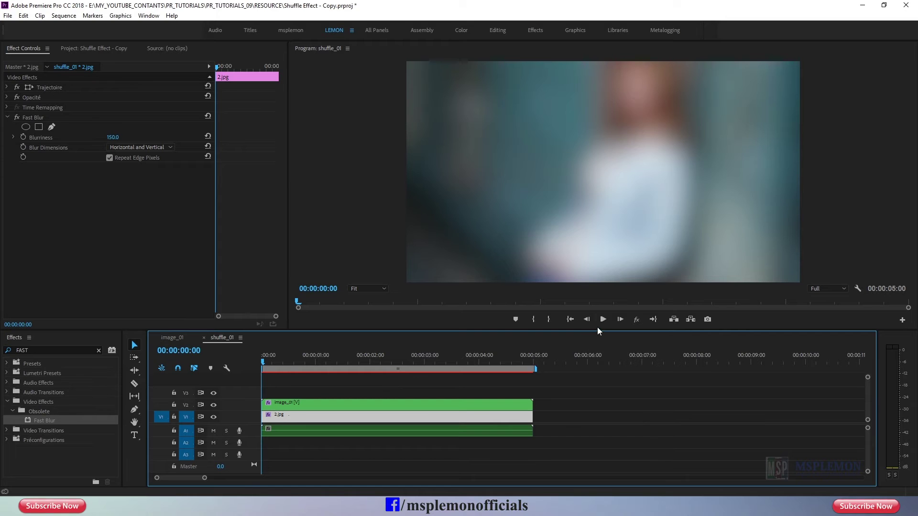
left_click(602, 319)
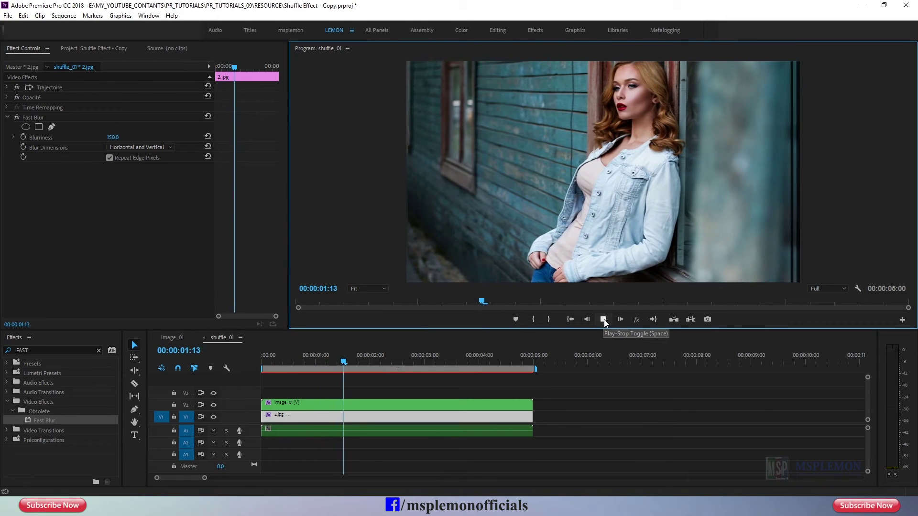
left_click(602, 319)
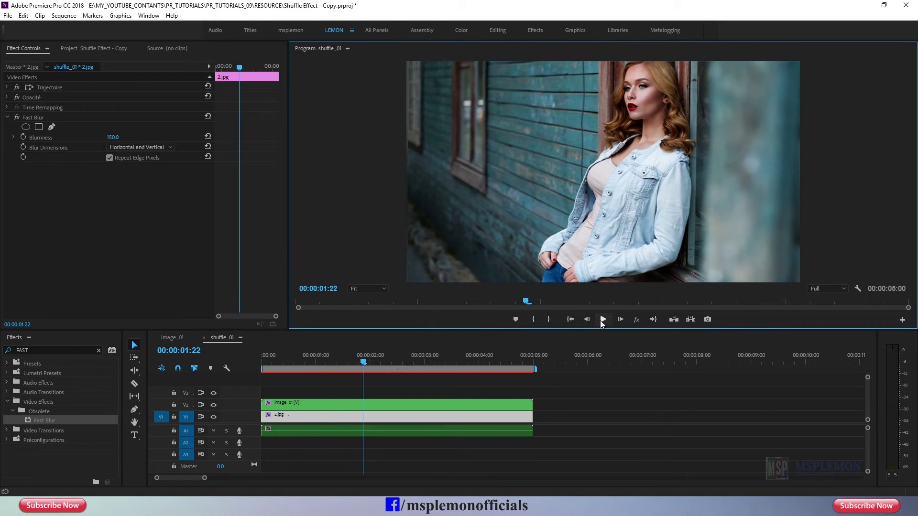
In the image_01 sequence, place ArcticGlass1.mov on V2 above 2.jpg.
left_click(178, 342)
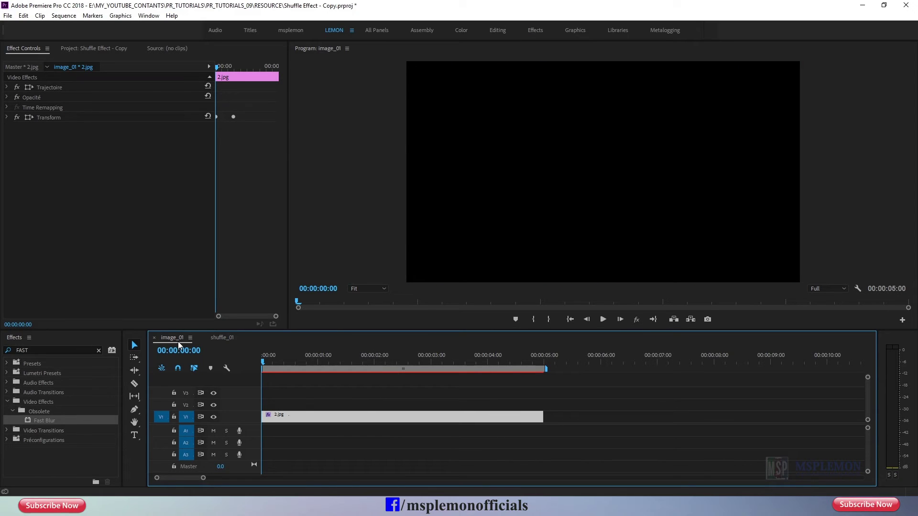
left_click(281, 366)
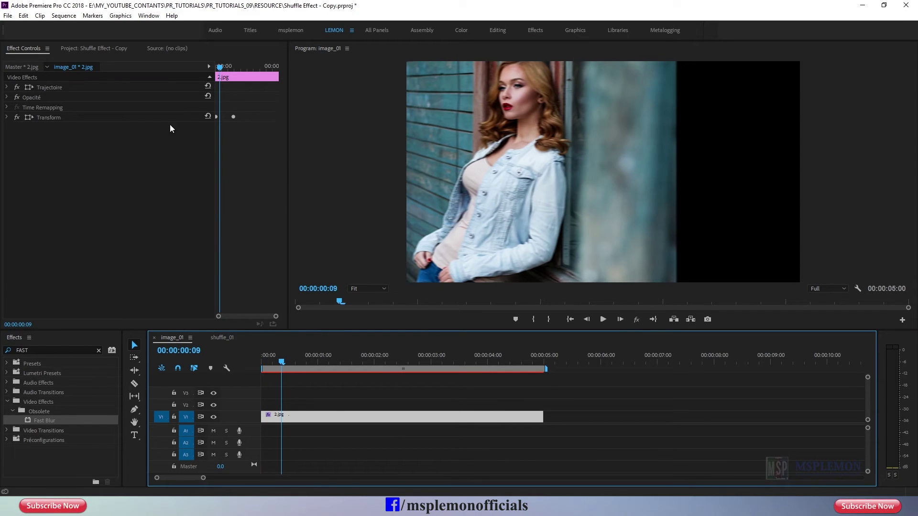
left_click(110, 49)
left_click_drag(74, 177, 235, 392)
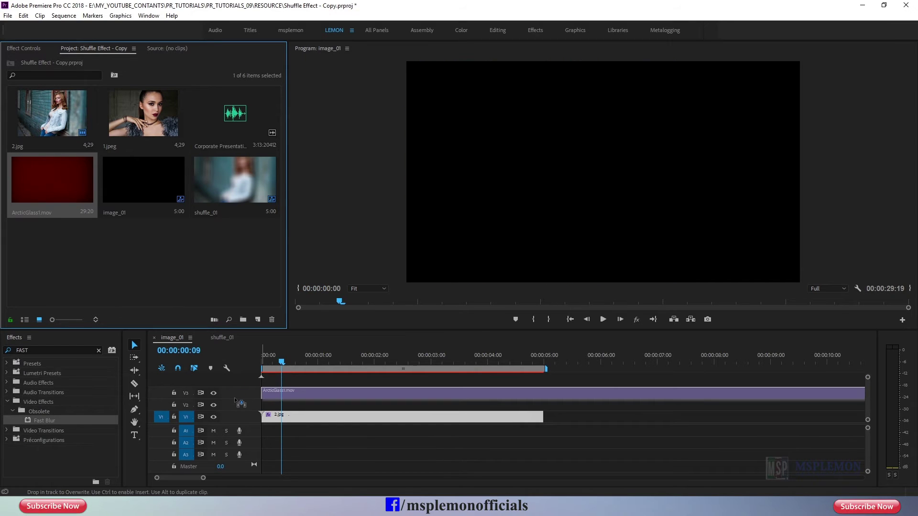
left_click_drag(239, 396, 239, 404)
Cut ArcticGlass1.mov at 5 seconds, delete the remainder, and preview the overlay.
left_click(523, 362)
left_click_drag(523, 361, 545, 364)
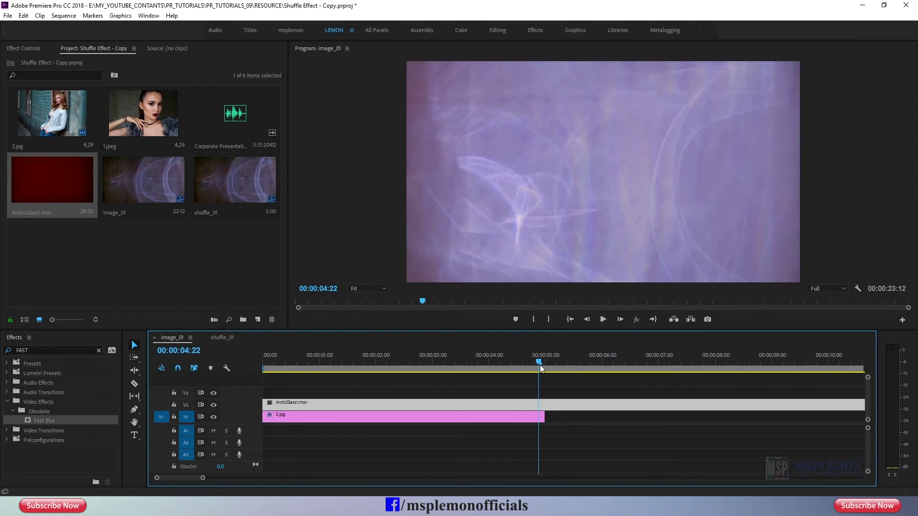
left_click(135, 383)
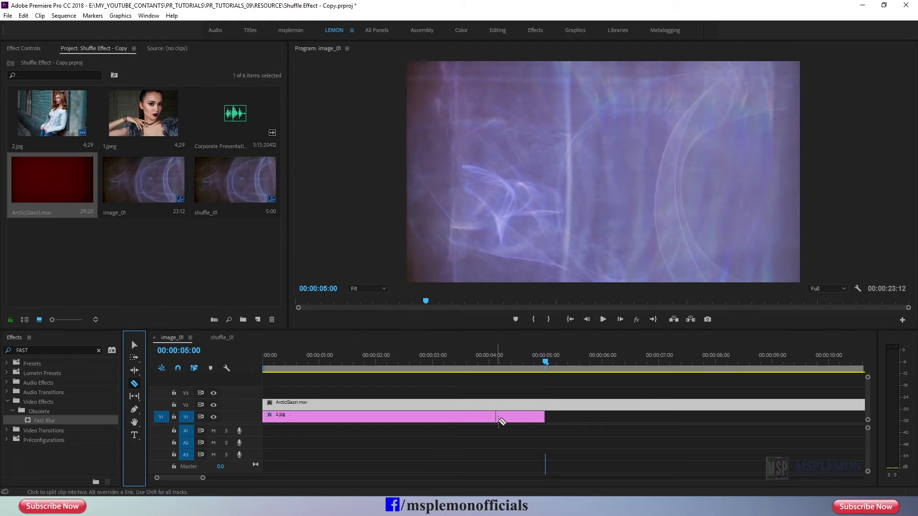
left_click(545, 404)
key("v")
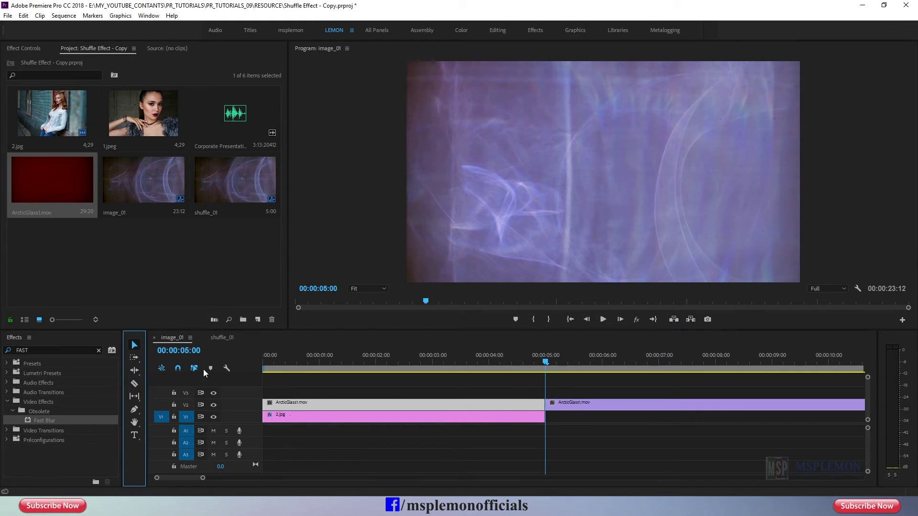
left_click(571, 405)
key("Delete")
mouse_move(531, 368)
left_mouse_down()
mouse_move(421, 381)
mouse_move(453, 380)
left_mouse_up()
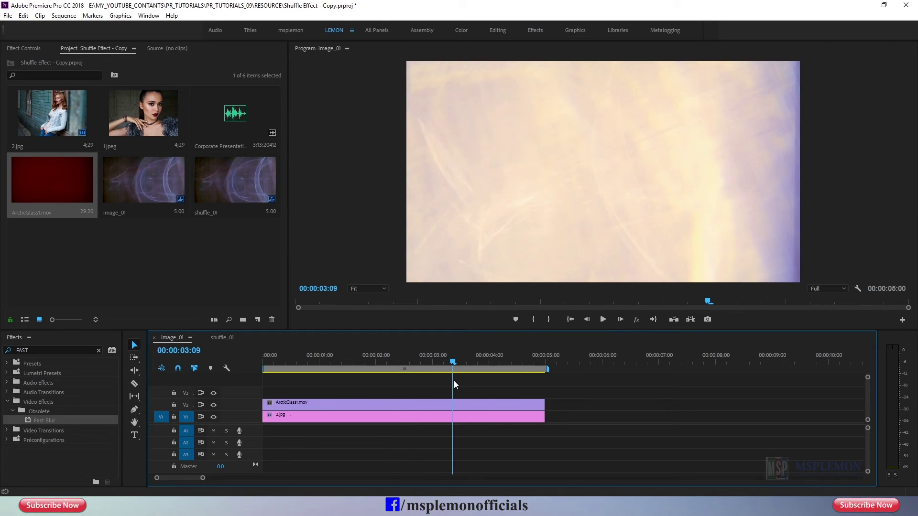
left_click(449, 405)
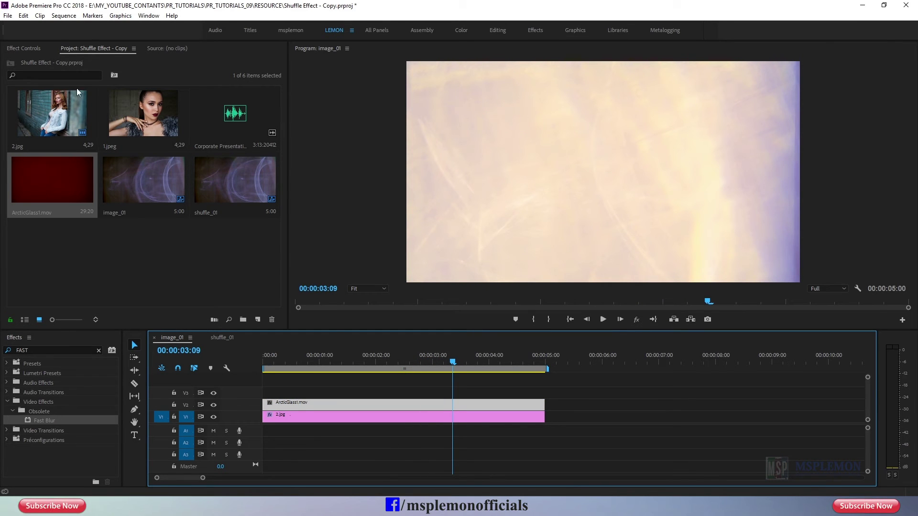
left_click(38, 50)
Set ArcticGlass1.mov's blend mode to Soft Light and preview the sequence from the start.
left_click(7, 98)
left_click(111, 128)
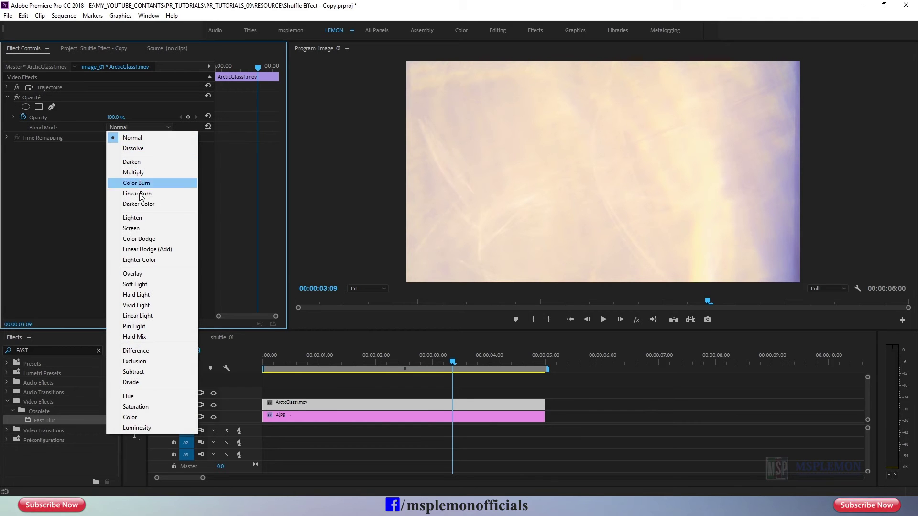
left_click(135, 285)
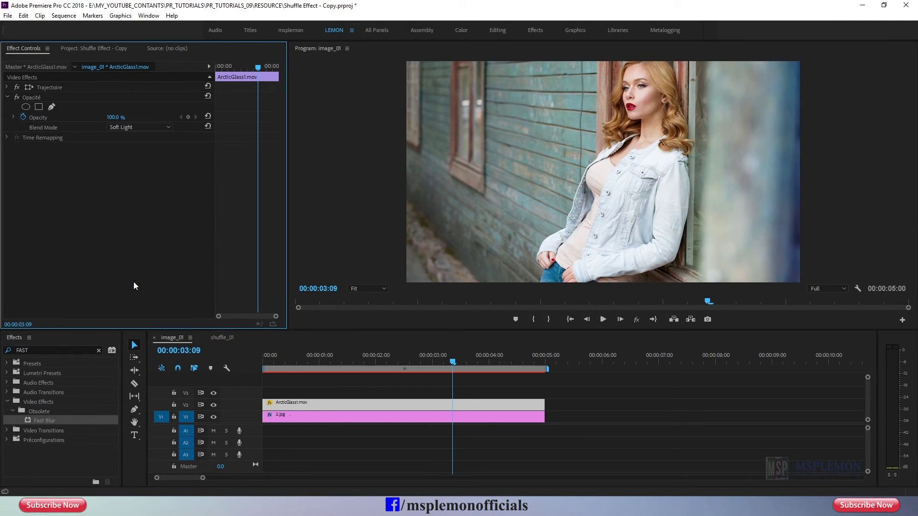
left_click(289, 368)
left_click_drag(289, 366, 256, 372)
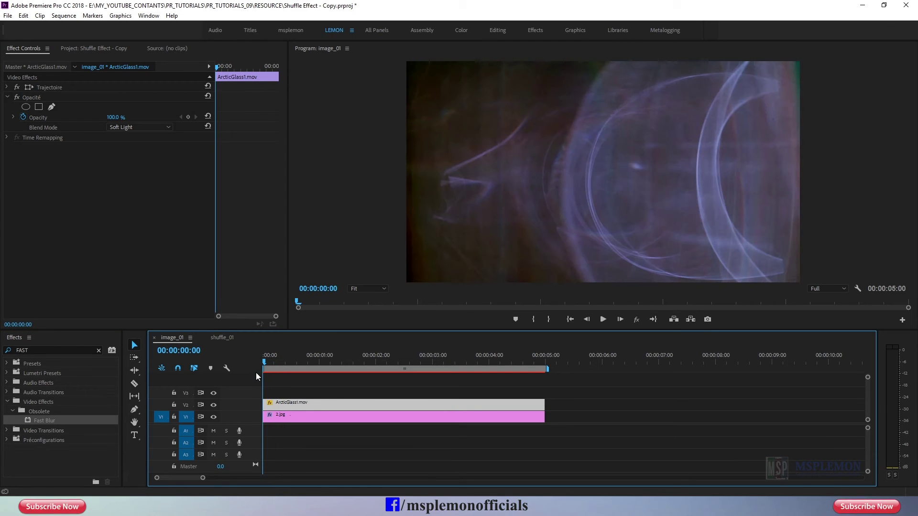
left_click(602, 319)
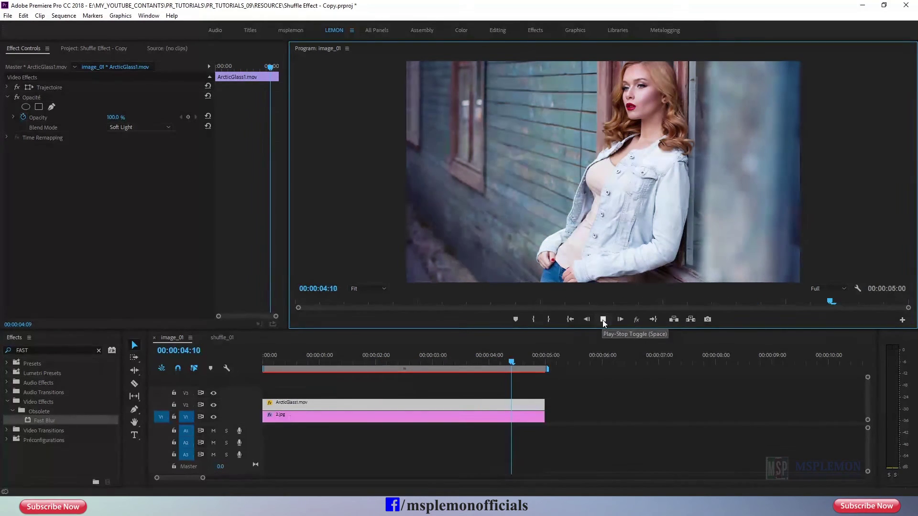
Stop playback and set a 50% opacity keyframe on the glass overlay at 00:00:02:14.
left_click(602, 320)
left_click(424, 363)
left_click_drag(424, 363, 407, 364)
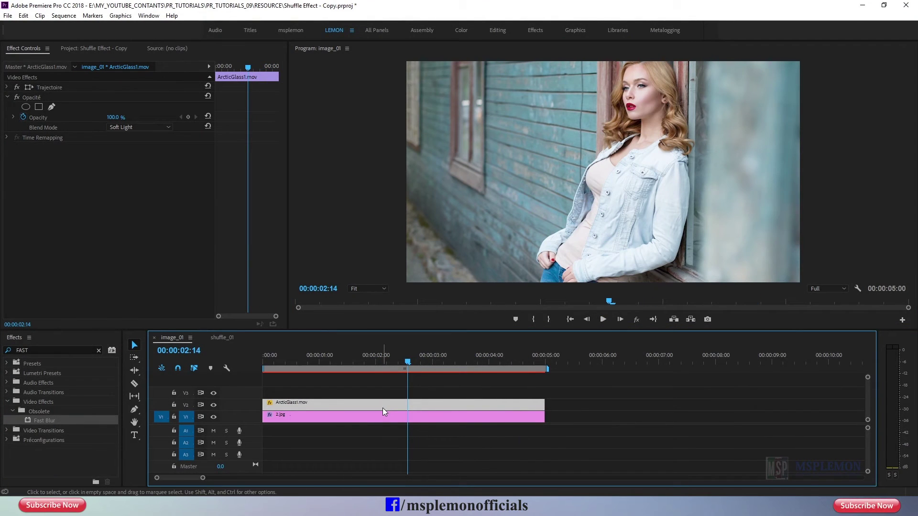
left_click(115, 118)
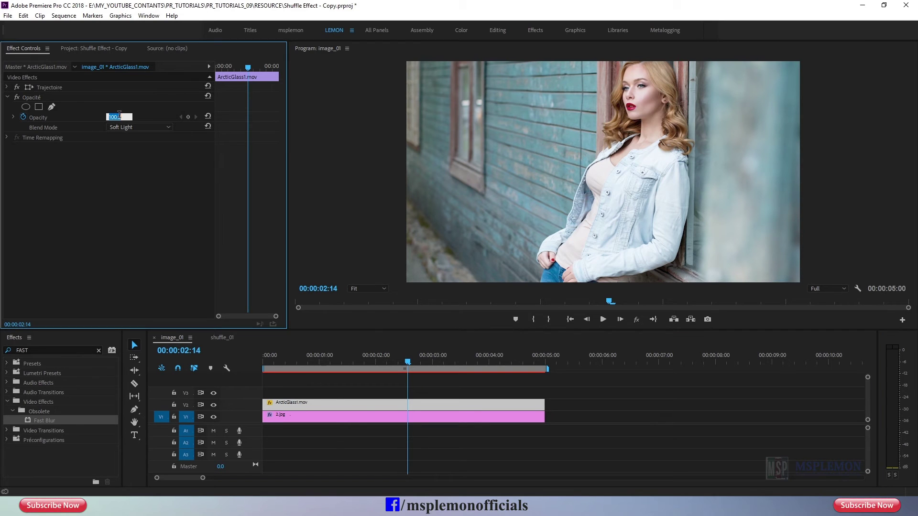
type("50")
key("Return")
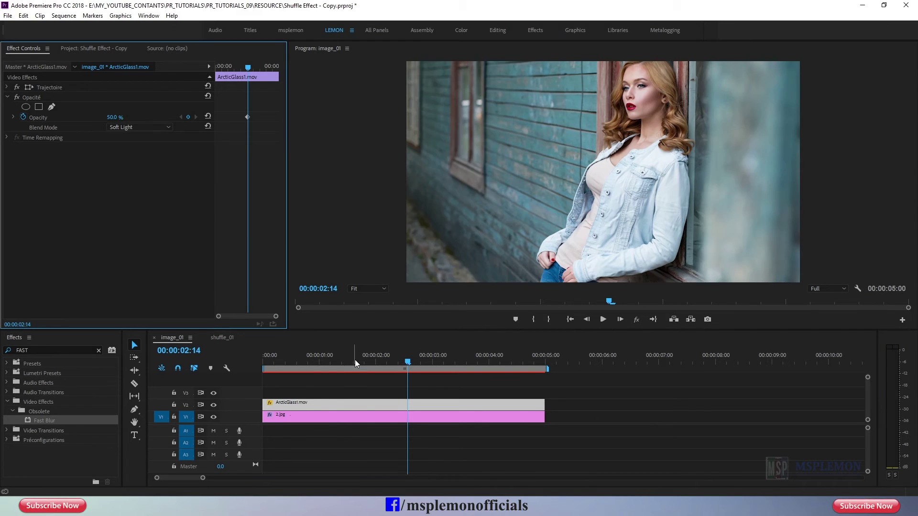
Preview from the start, then move the 50% opacity keyframe to 00:00:00:16.
left_click_drag(355, 359, 250, 372)
left_click(601, 322)
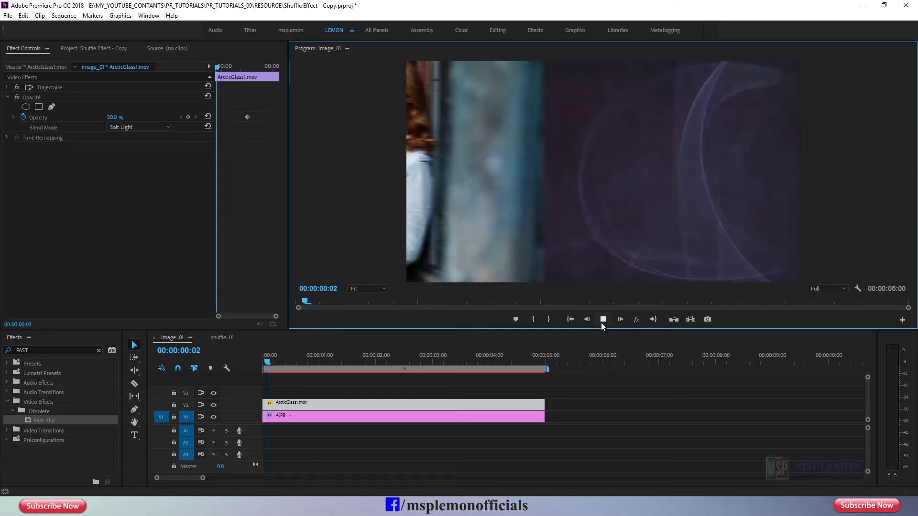
left_click_drag(369, 363, 263, 367)
left_click_drag(247, 117, 222, 116)
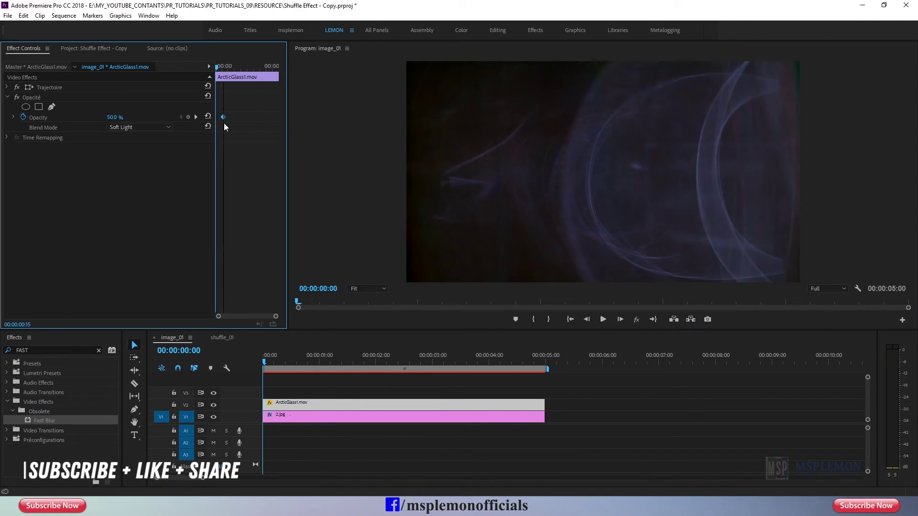
left_click_drag(217, 67, 233, 76)
left_click_drag(217, 116, 229, 117)
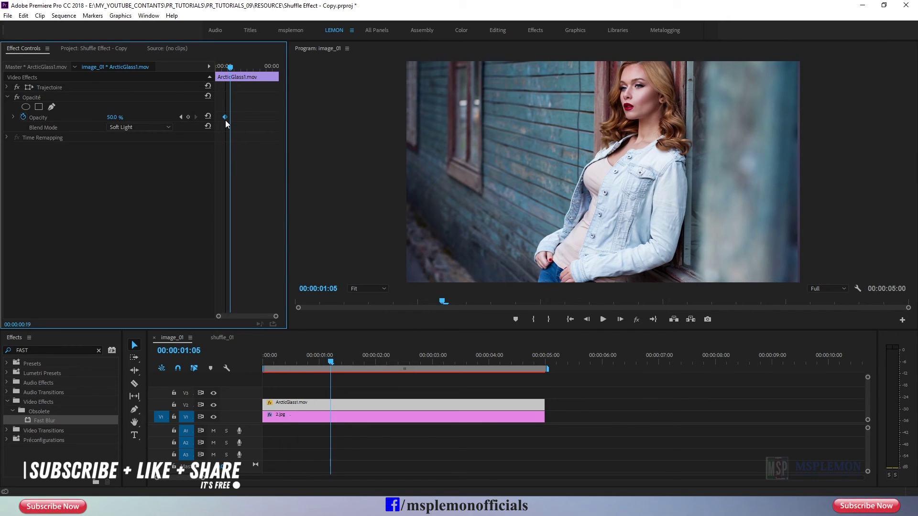
Add a 0% opacity keyframe at the first frame and play back the fade-in.
left_click_drag(230, 72, 208, 63)
left_click(114, 117)
type("0")
key("Return")
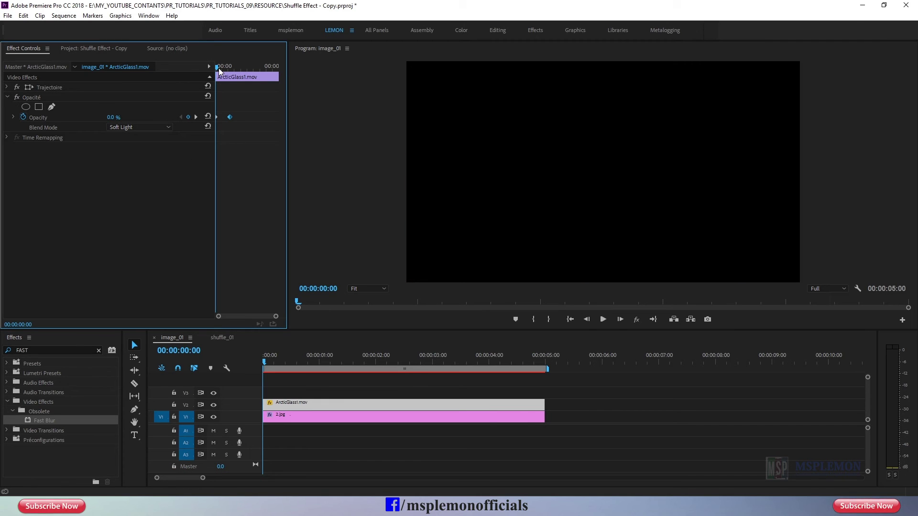
left_click(602, 321)
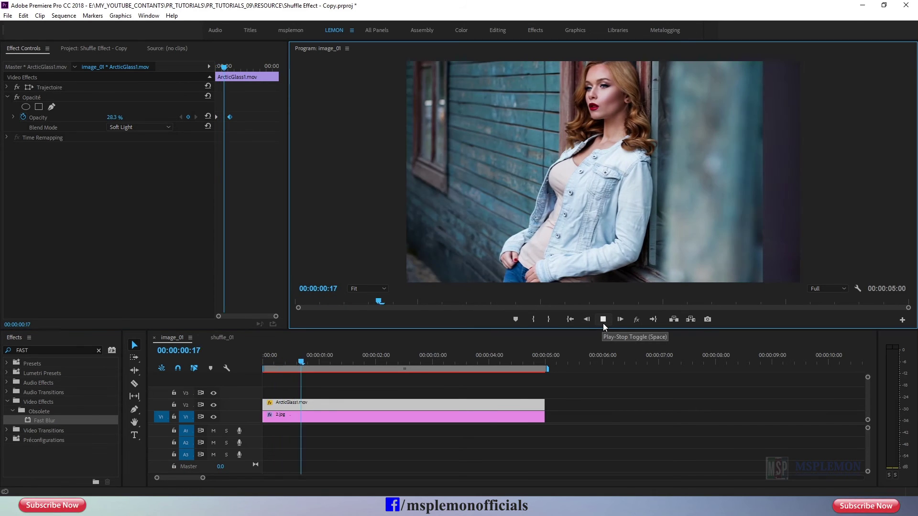
left_click(603, 323)
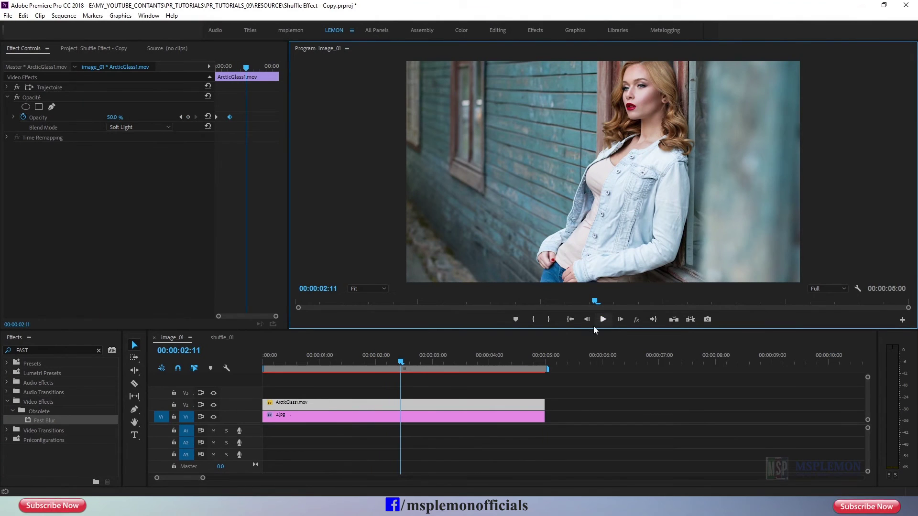
Switch to the shuffle_01 sequence and play it from near the start.
left_click(223, 339)
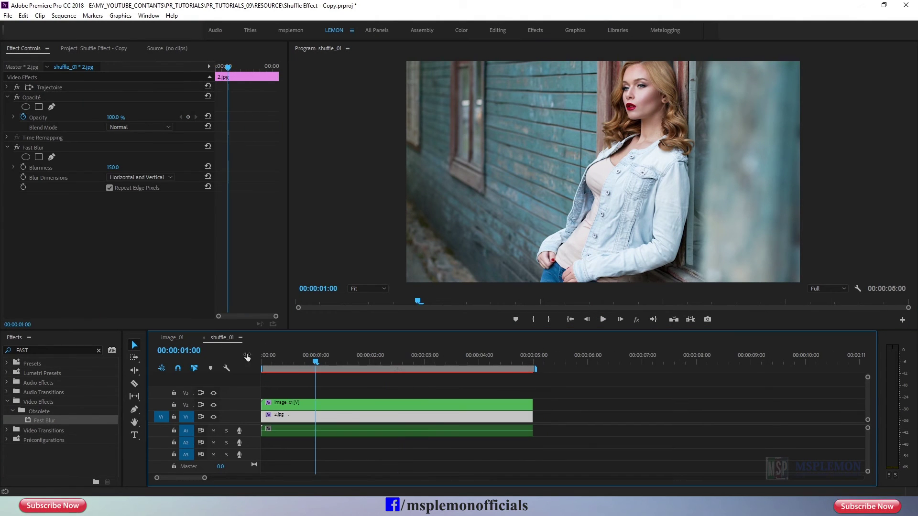
mouse_move(302, 360)
left_mouse_down()
mouse_move(275, 366)
mouse_move(533, 366)
left_mouse_up()
left_click(597, 318)
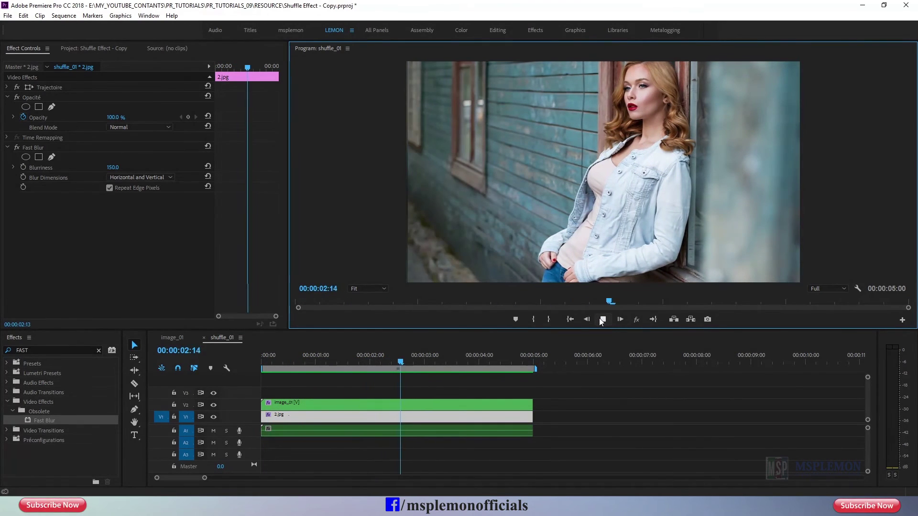
left_click(599, 318)
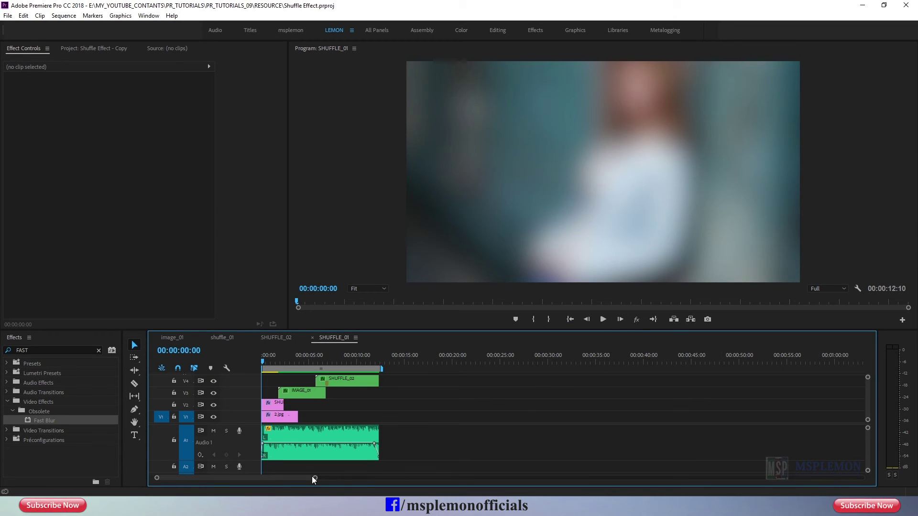
Zoom the timeline, select the SHUFFLE EFFECT title and scrub through its scale and opacity animation.
left_click_drag(314, 478, 273, 491)
left_click_drag(268, 367, 276, 363)
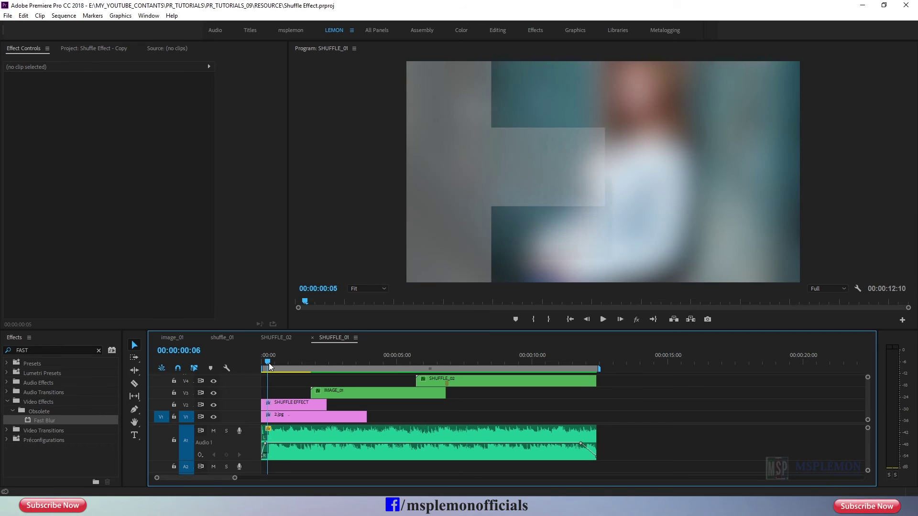
left_click(289, 402)
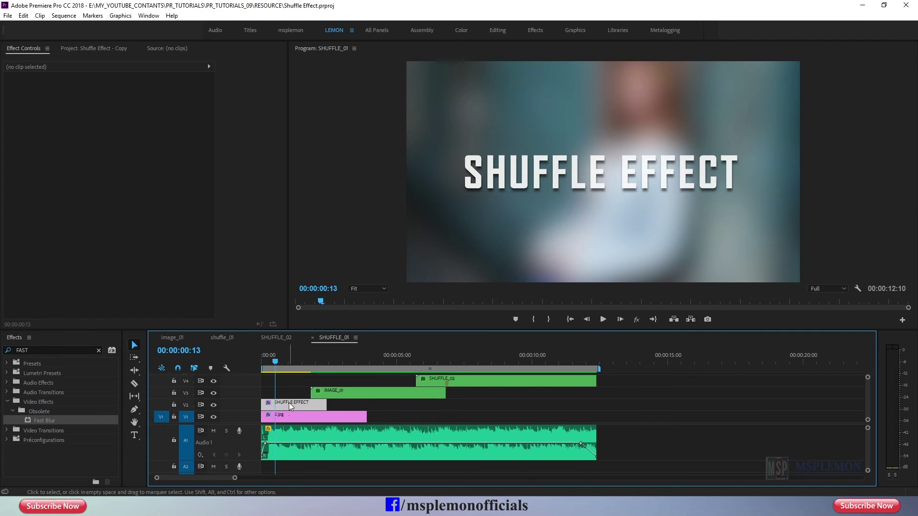
left_click_drag(279, 362, 268, 369)
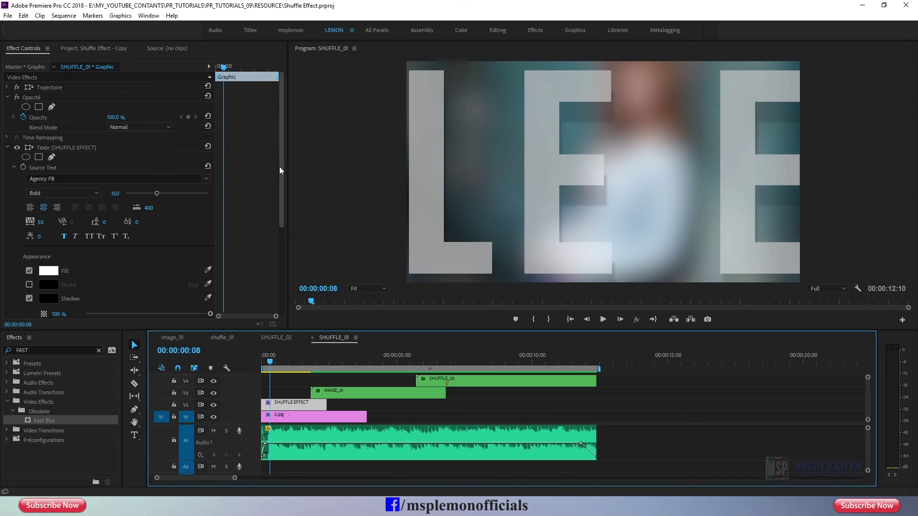
left_click_drag(280, 170, 275, 269)
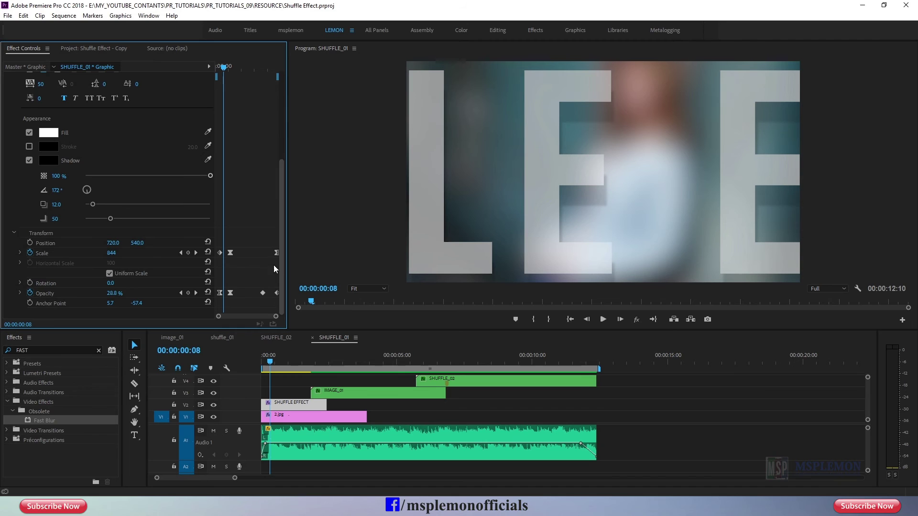
left_click_drag(223, 67, 228, 76)
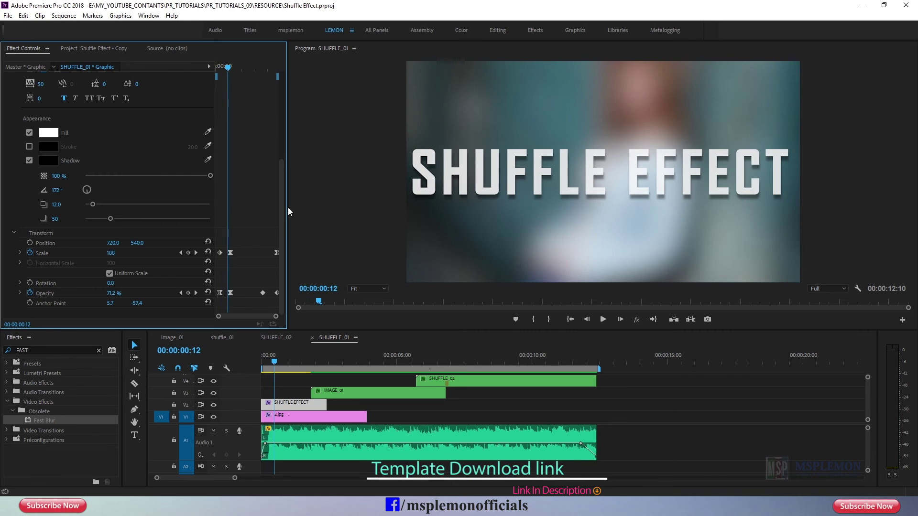
left_click(311, 362)
left_click_drag(316, 361, 410, 373)
Select IMAGE_01, then SHUFFLE_02, scrubbing between 00:00:05:23 and 00:00:07:05 to view their effects.
left_click(417, 396)
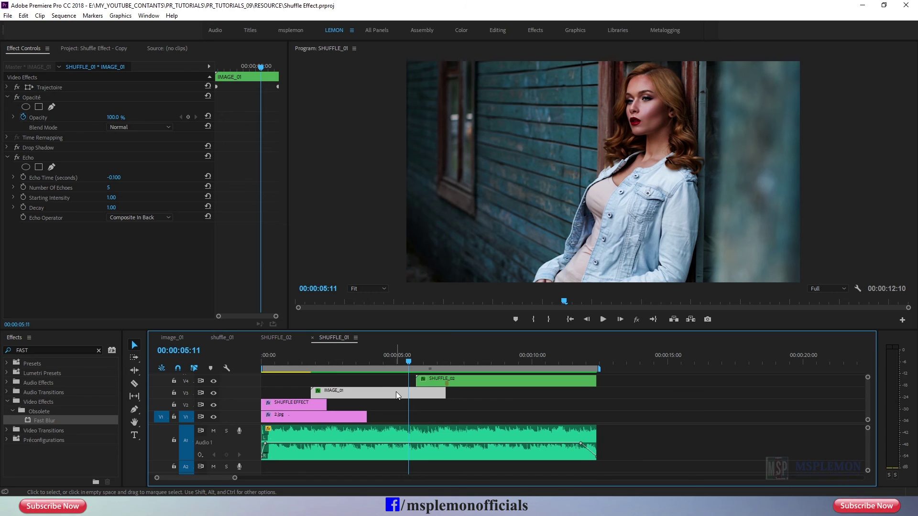
left_click_drag(411, 364, 471, 368)
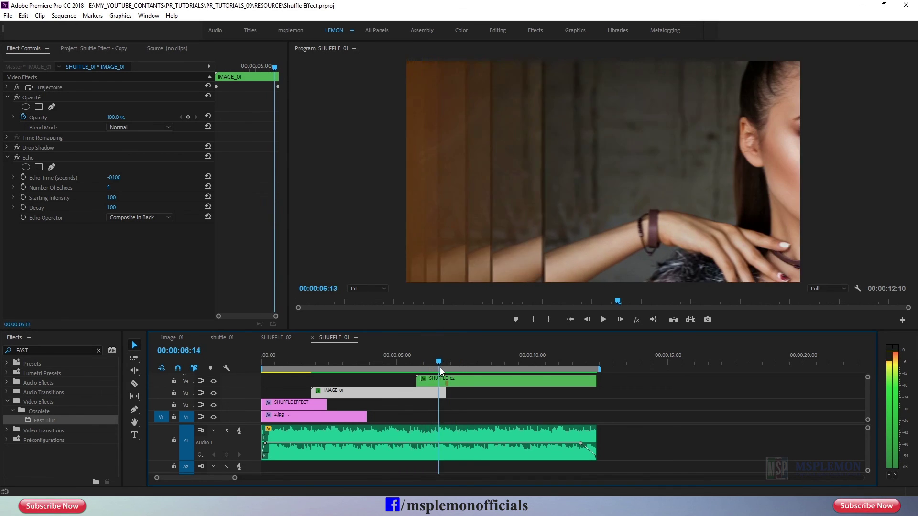
left_click(471, 380)
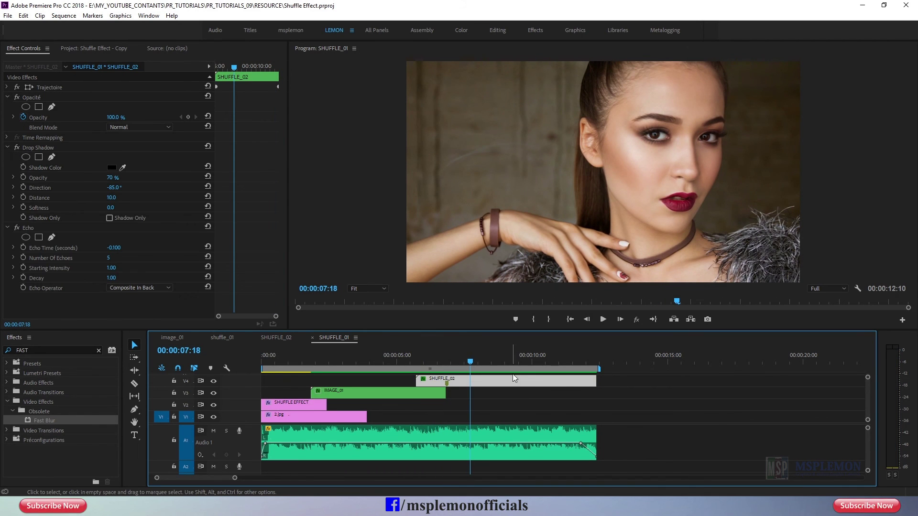
left_click(534, 360)
left_click_drag(534, 363, 349, 367)
Scrub through IMAGE_01's slide-in and SHUFFLE_02's scale keyframes, then return to the sequence start.
left_click(345, 394)
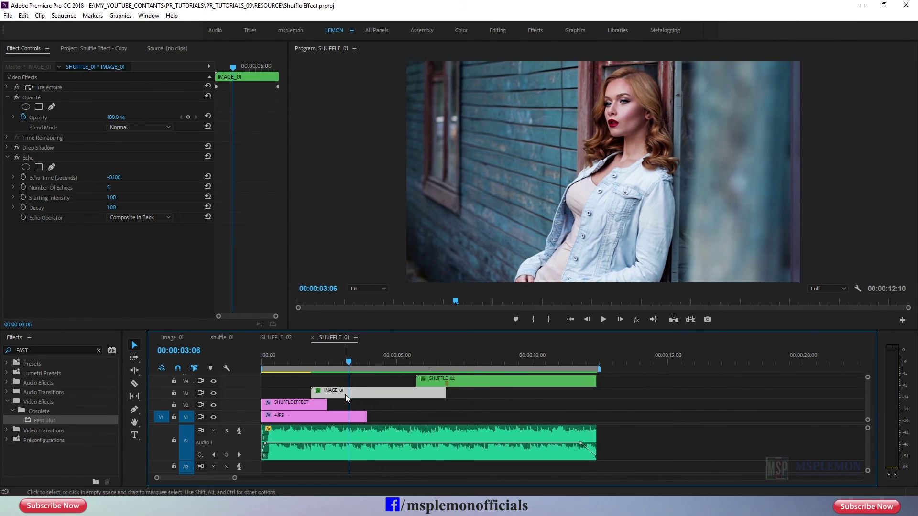
left_click_drag(232, 68, 216, 67)
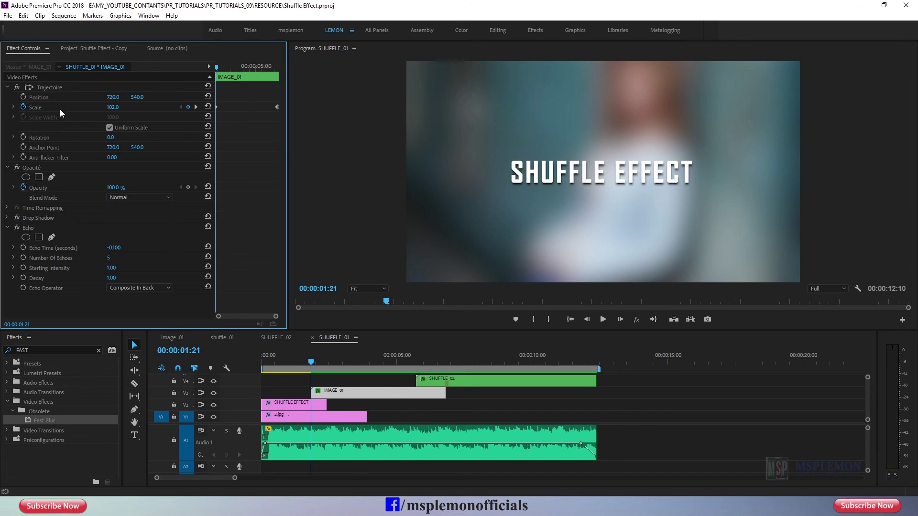
left_click_drag(313, 368, 518, 397)
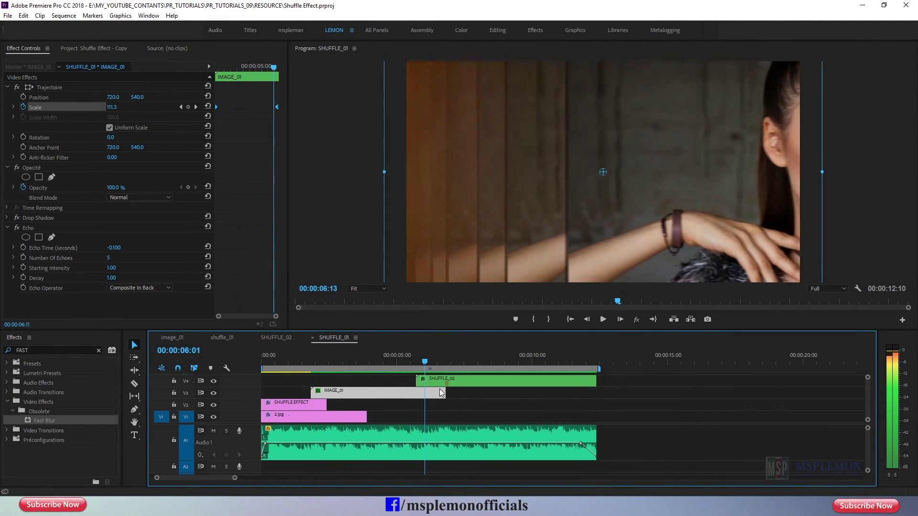
left_click(504, 384)
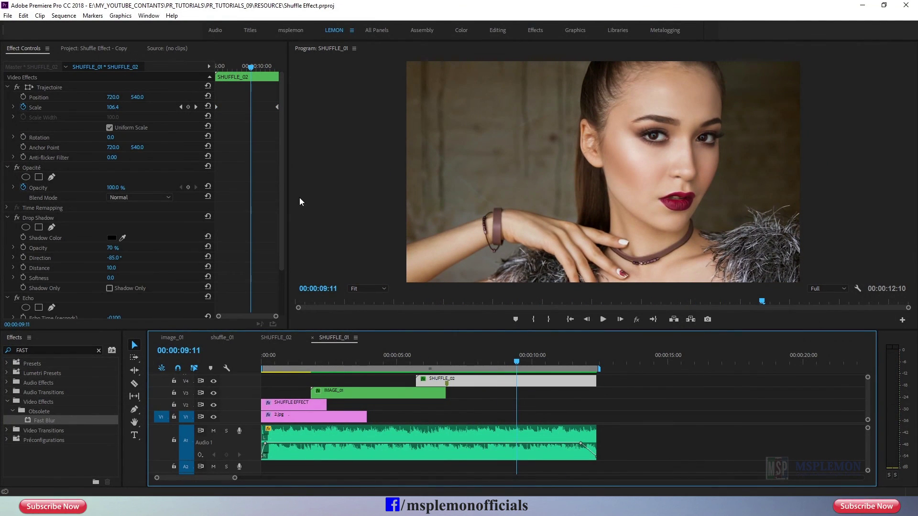
left_click(214, 68)
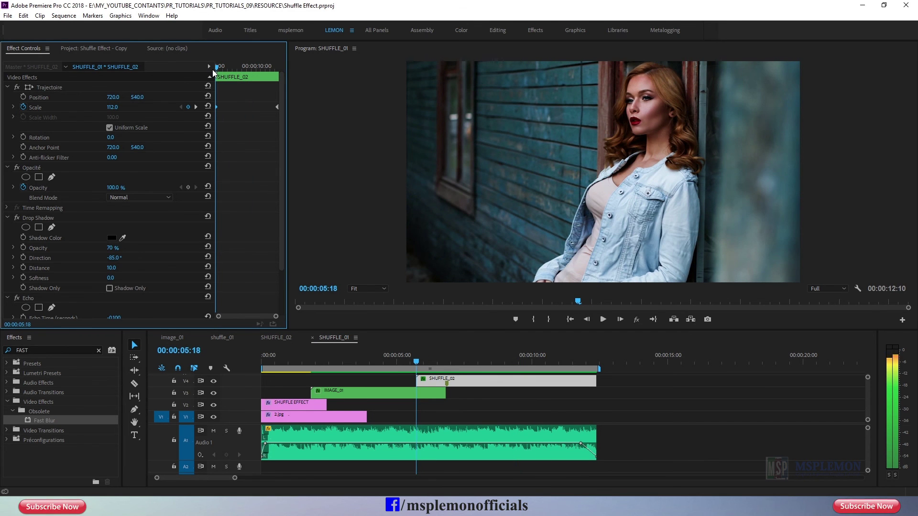
left_click_drag(213, 69, 277, 81)
left_click_drag(472, 366, 257, 378)
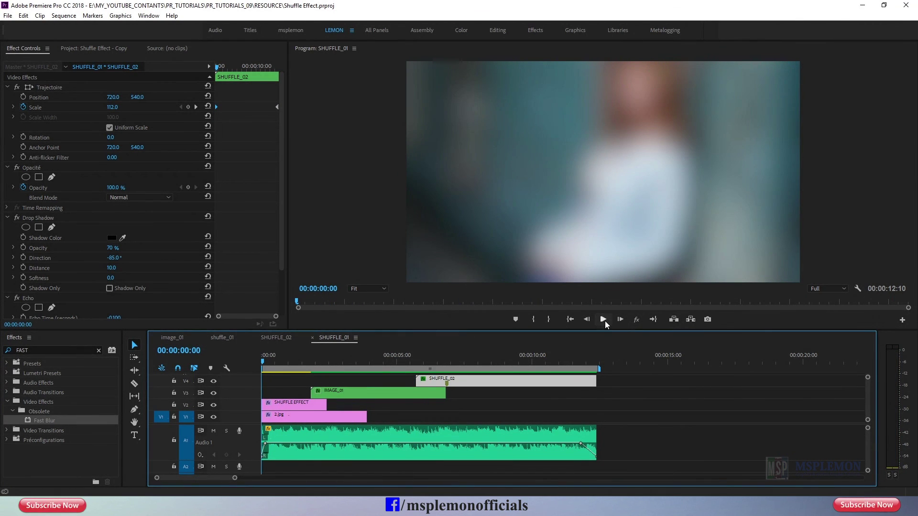
Play the finished SHUFFLE_01 sequence from 00:00:00:00.
left_click(603, 319)
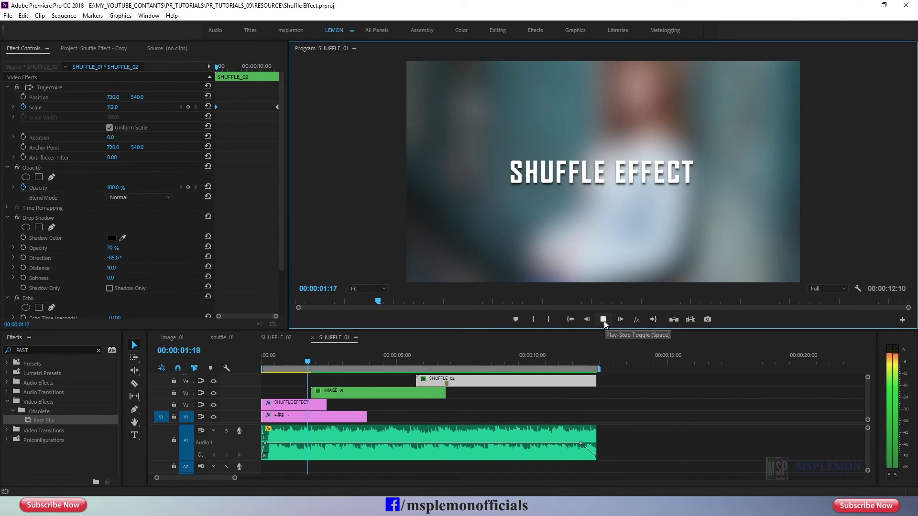